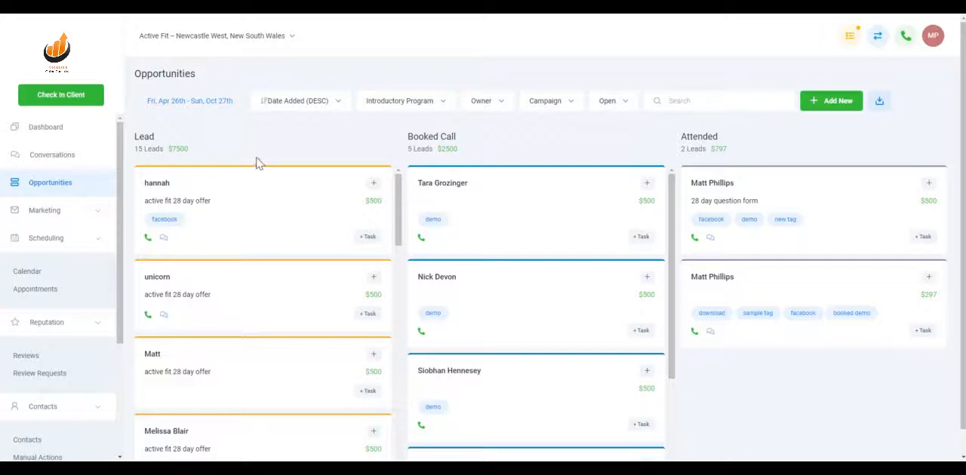
Filter the opportunities to the last 7 days.
click(215, 107)
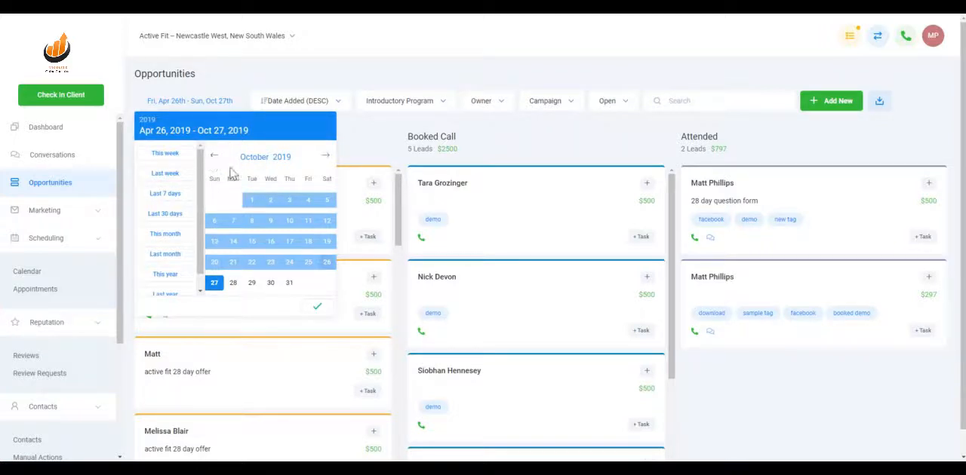
click(163, 197)
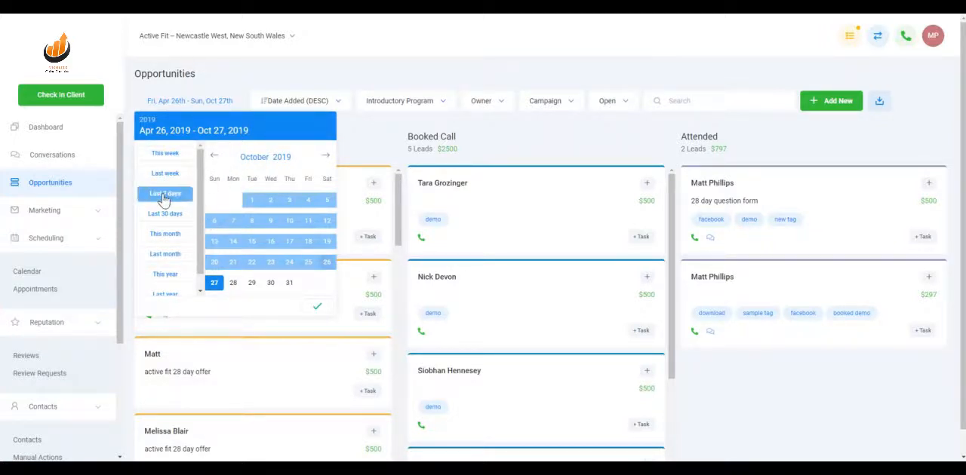
click(318, 310)
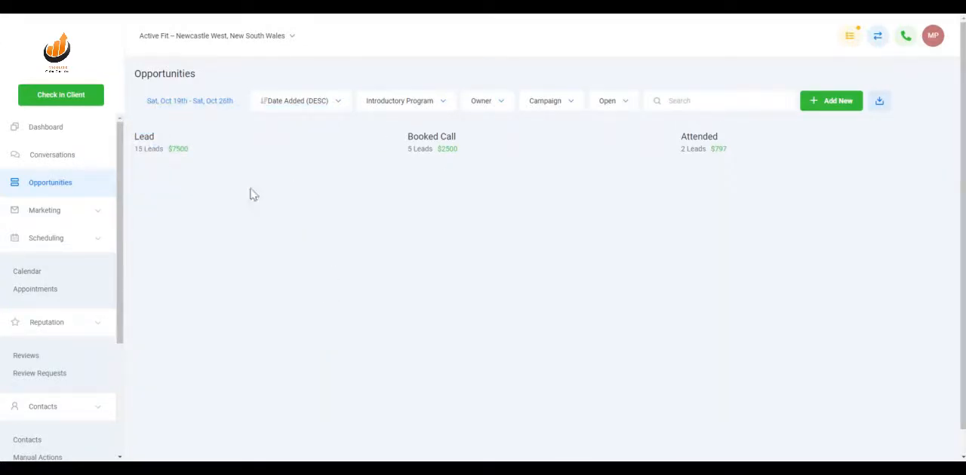
Filter the opportunities to the custom date range September 1 to September 30, 2019.
click(214, 106)
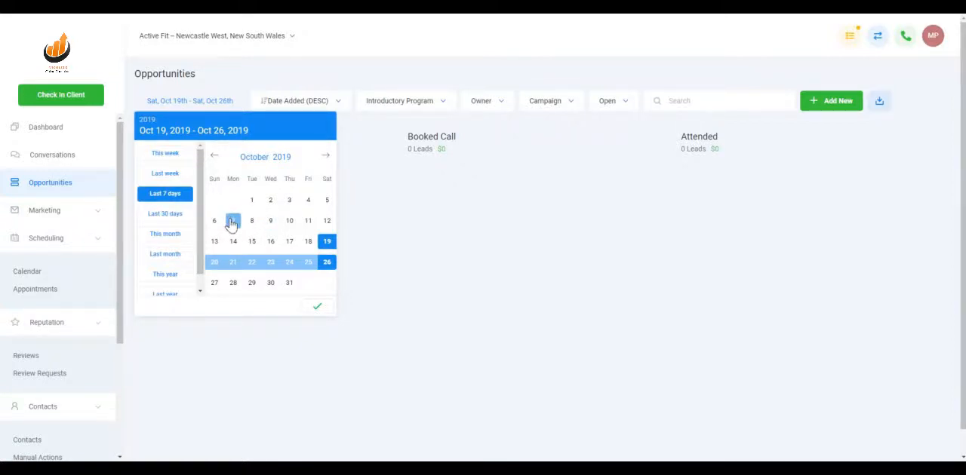
click(213, 157)
click(214, 200)
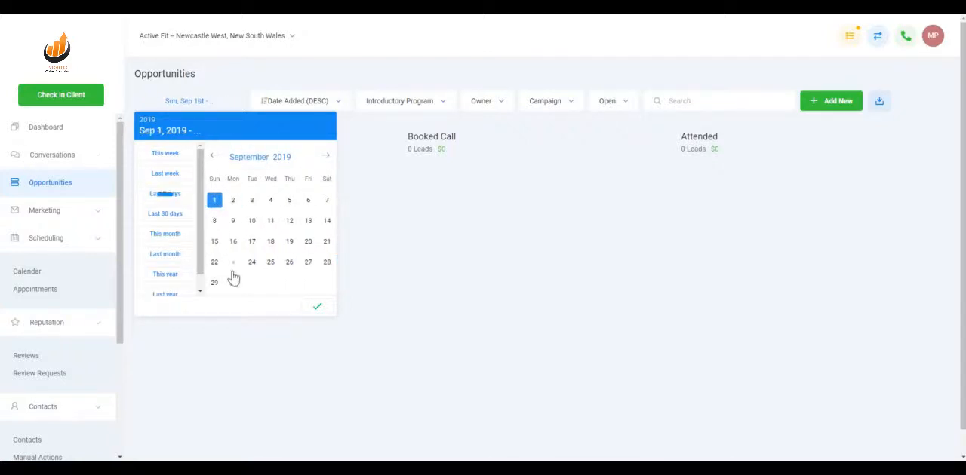
click(233, 282)
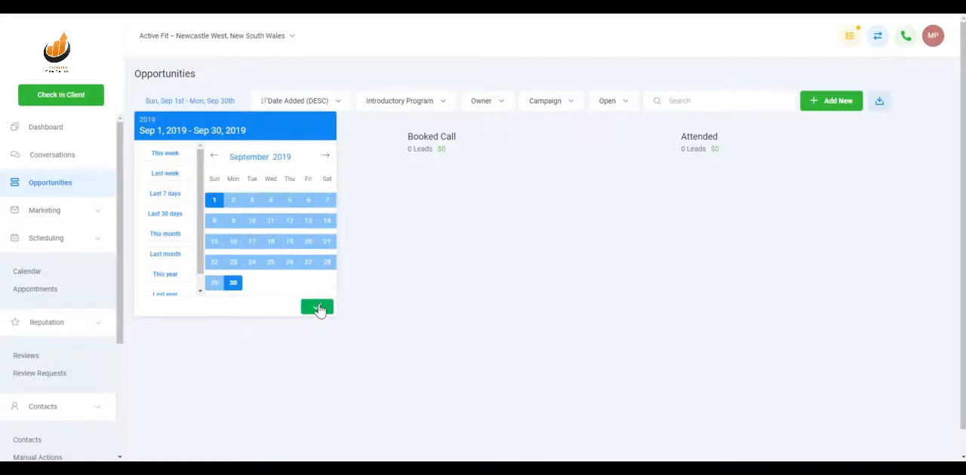
click(317, 308)
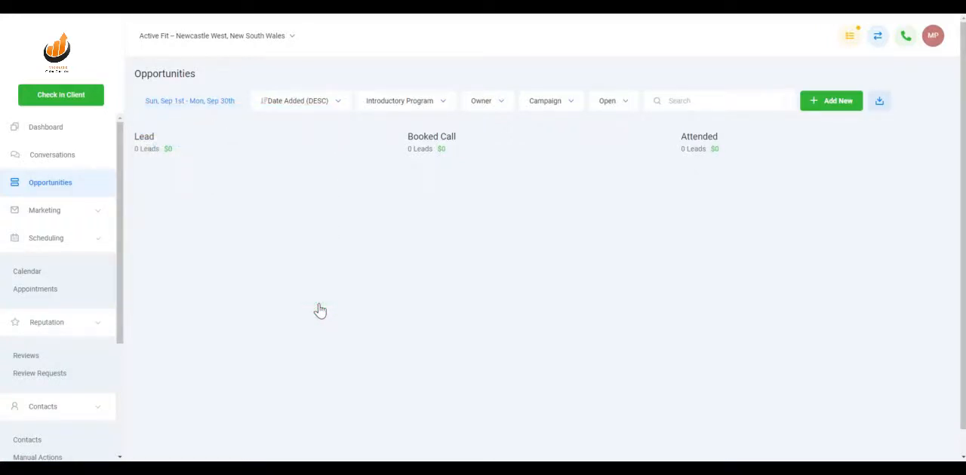
Change the opportunities' date range to August 1 through August 31, 2019.
click(202, 102)
click(214, 158)
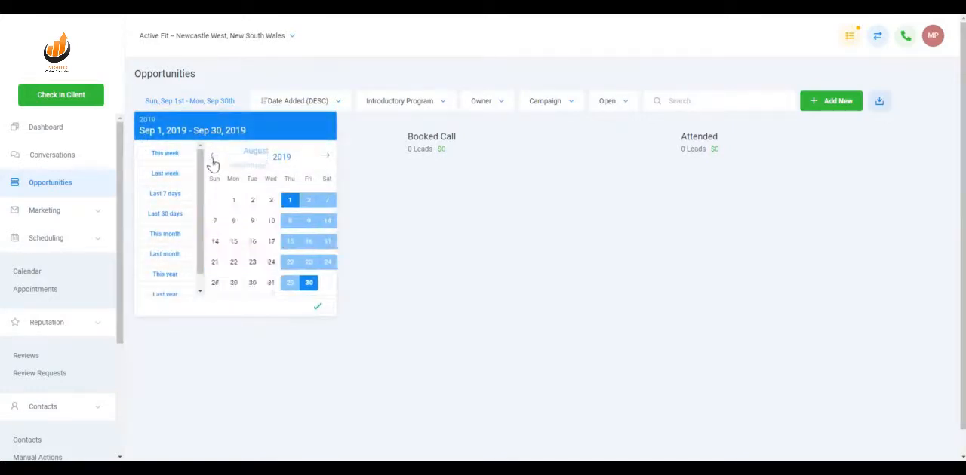
click(289, 200)
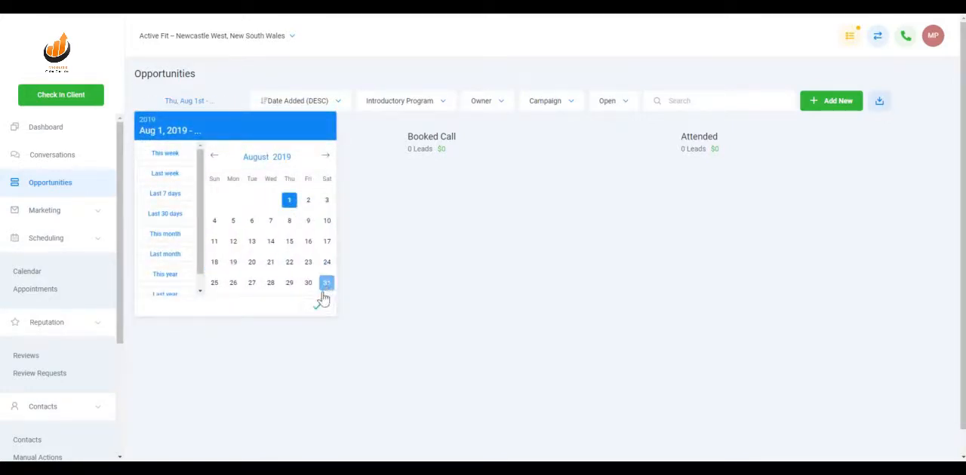
click(326, 283)
click(313, 305)
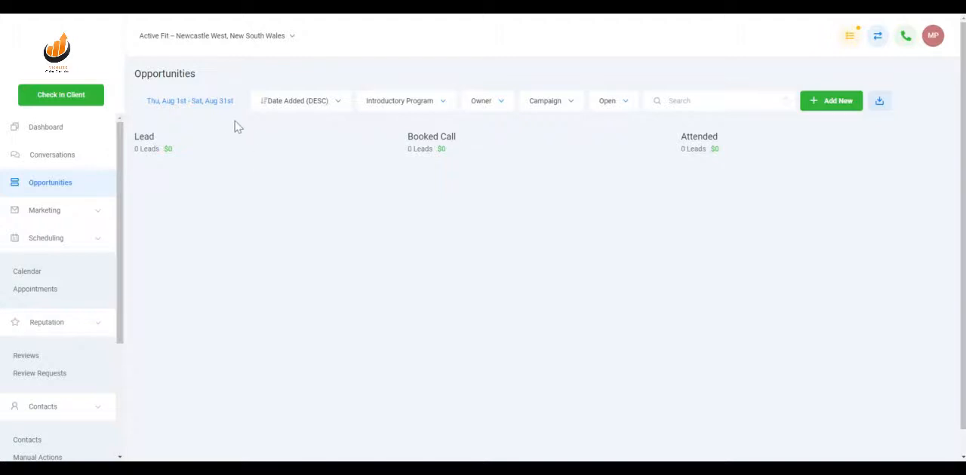
Show the opportunities for July 1 to July 31, 2019.
click(227, 103)
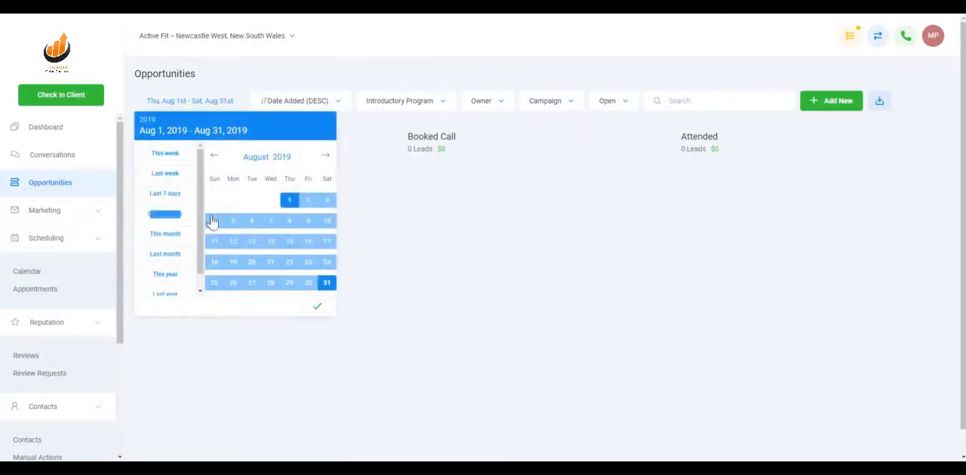
click(214, 156)
click(233, 200)
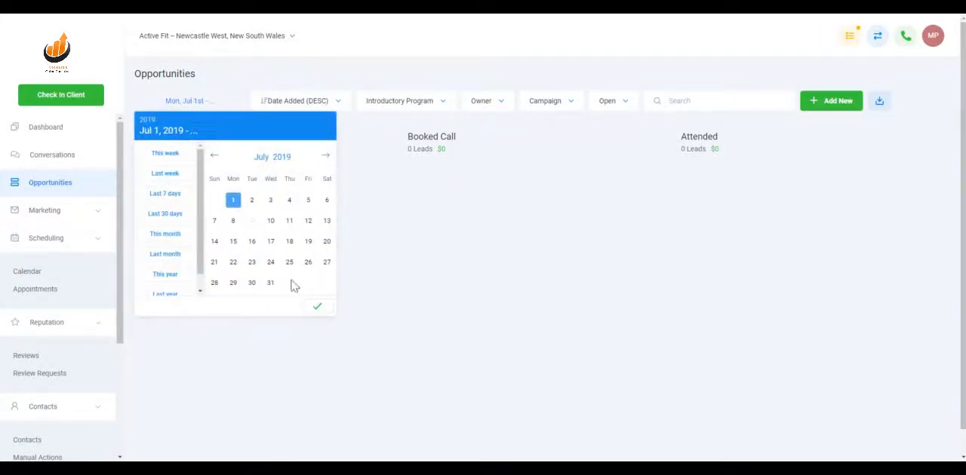
click(270, 283)
click(317, 306)
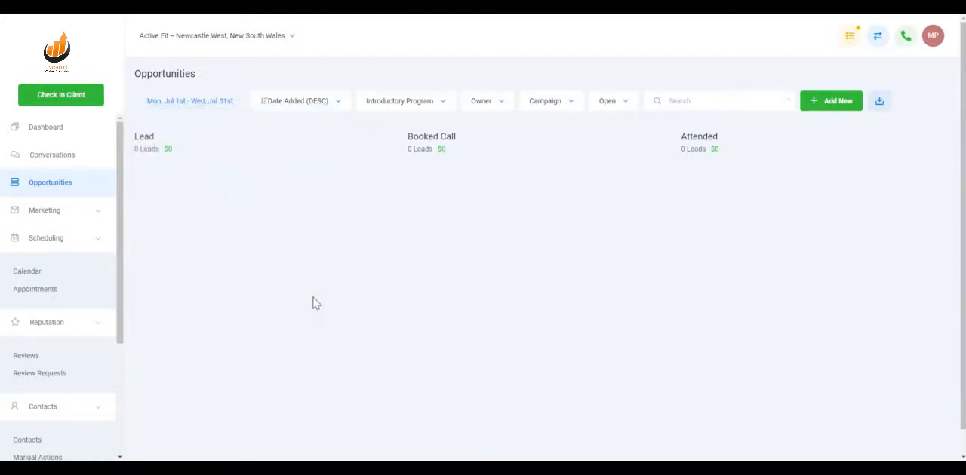
Set the opportunities' date range to June 1 through June 30, 2019.
click(215, 102)
click(214, 155)
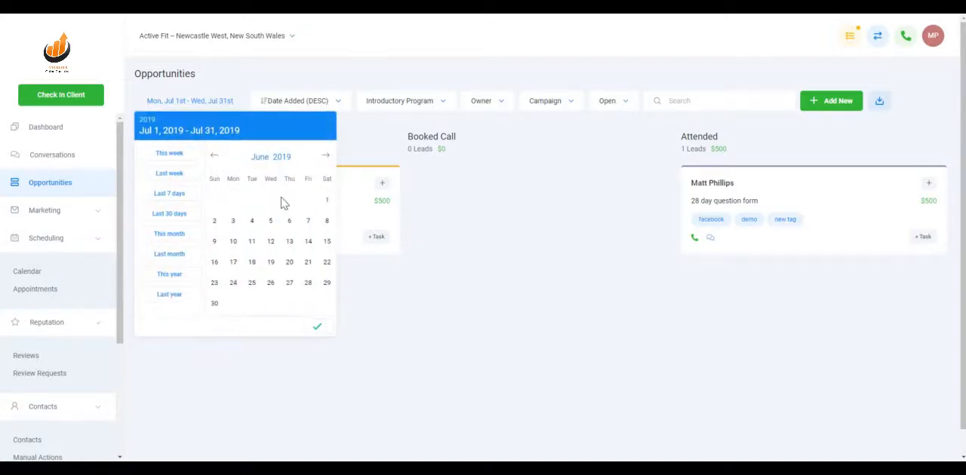
click(326, 199)
click(214, 303)
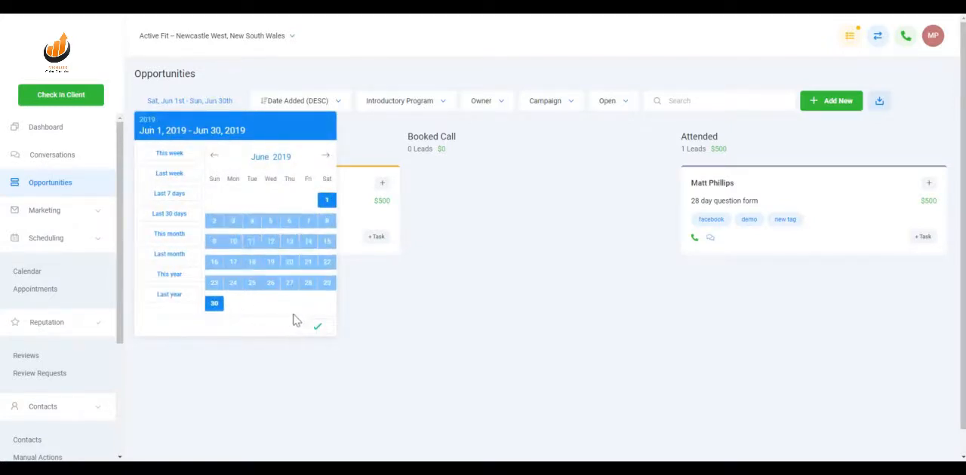
click(317, 326)
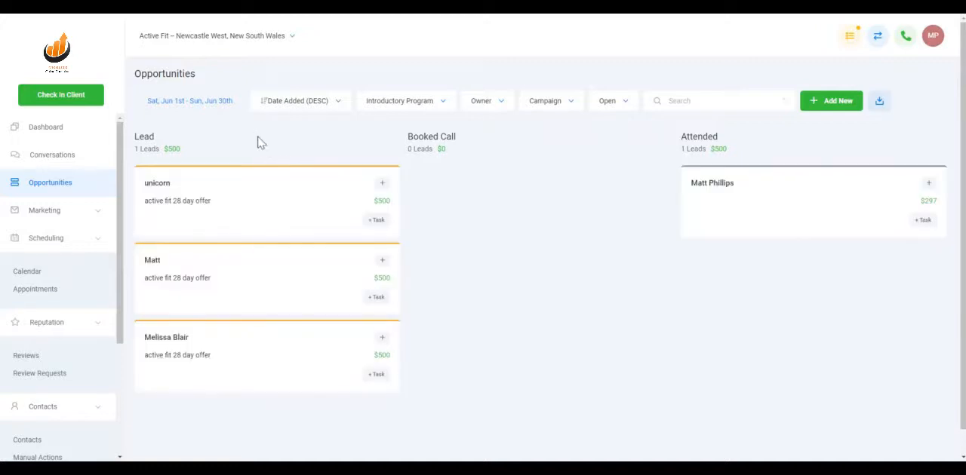
Apply the This year preset as the opportunities' date range.
click(219, 104)
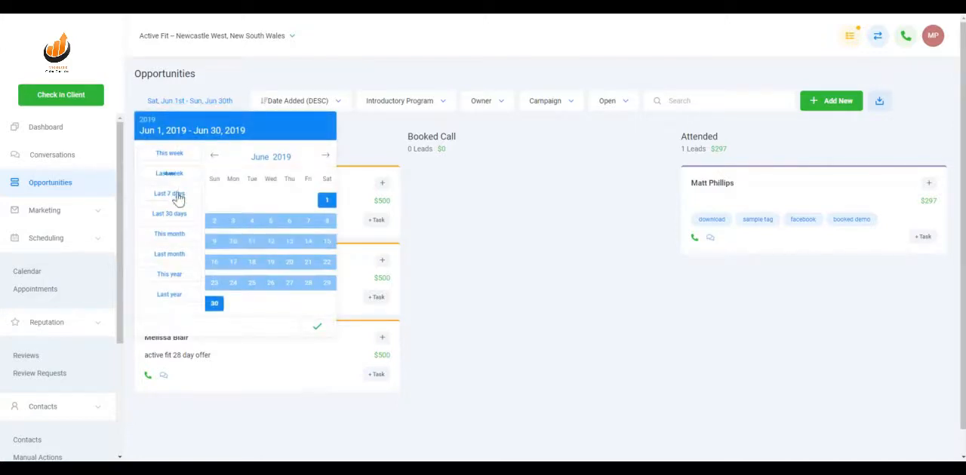
click(166, 273)
click(316, 307)
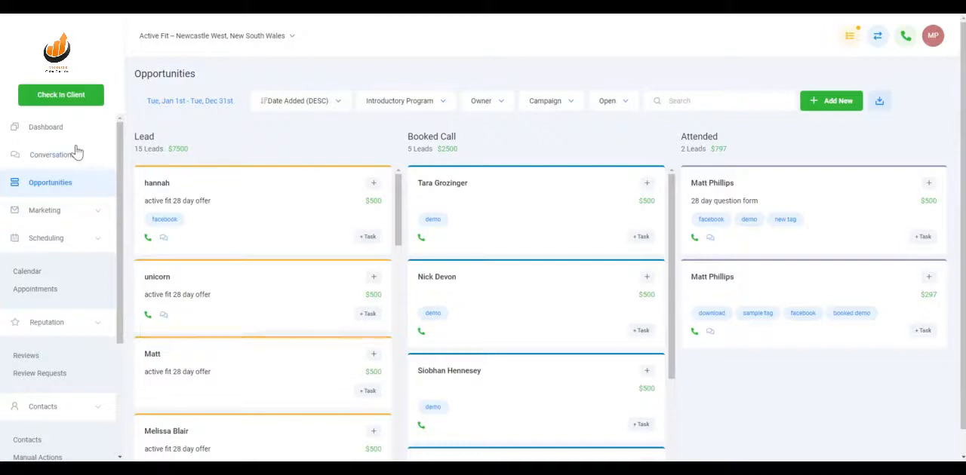
click(322, 106)
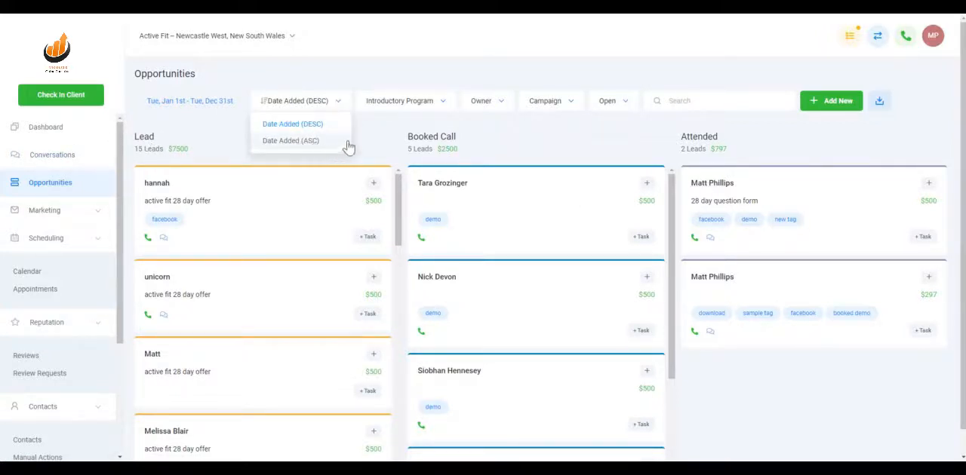
click(378, 126)
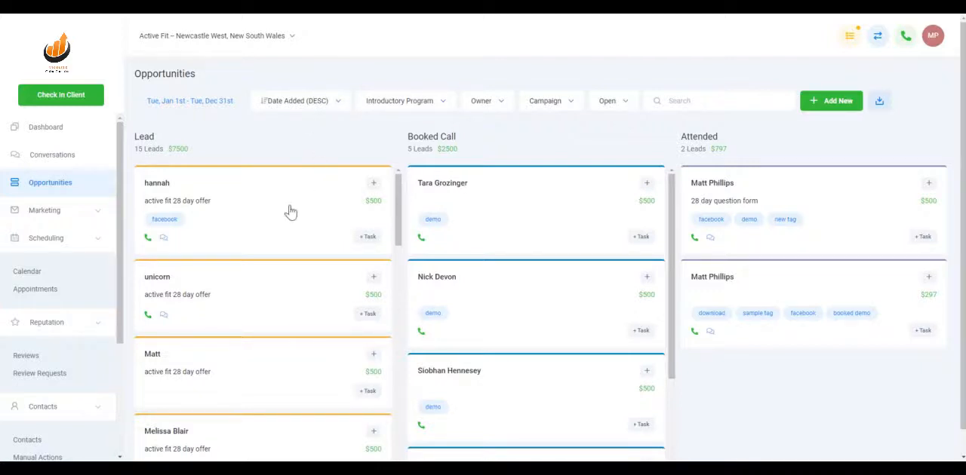
click(318, 103)
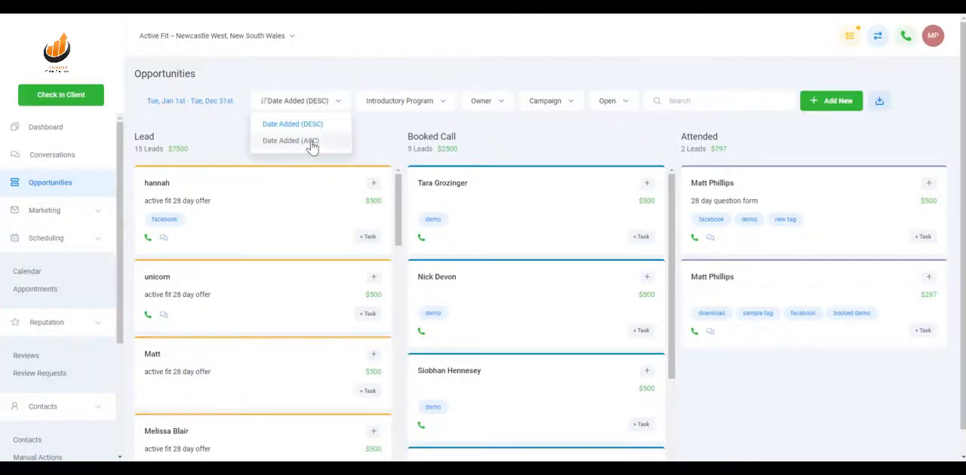
click(381, 133)
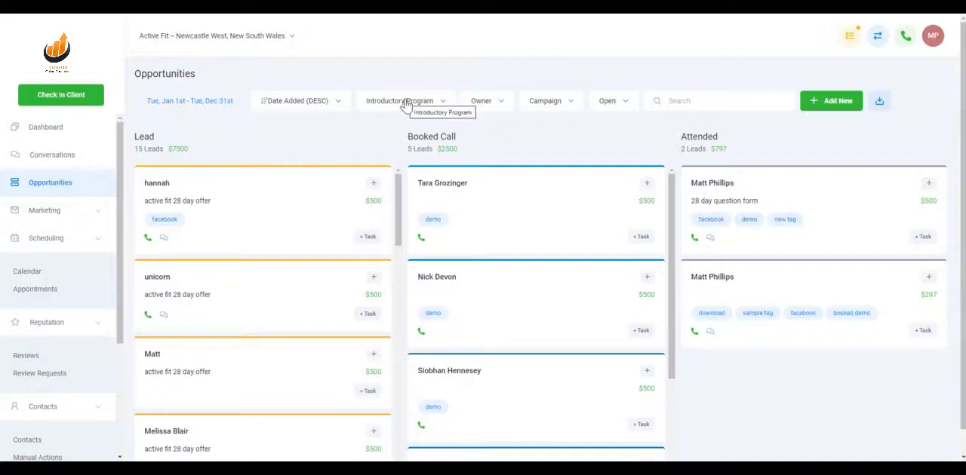
View the Demo Funnel Pipeline's opportunities, and return to the Introductory Program pipeline.
click(405, 103)
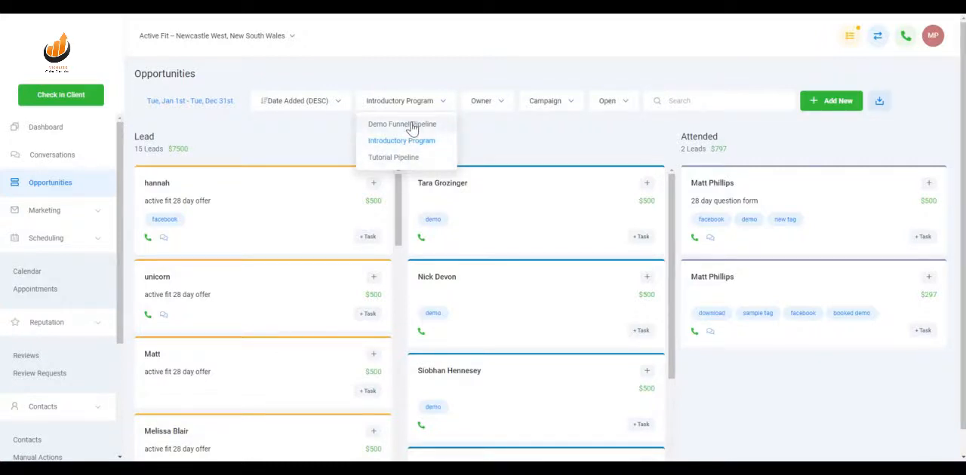
click(412, 125)
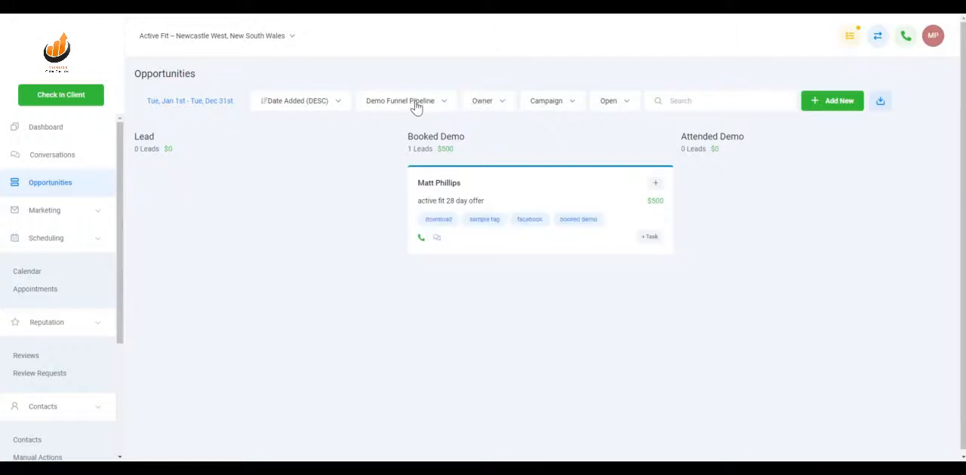
click(416, 107)
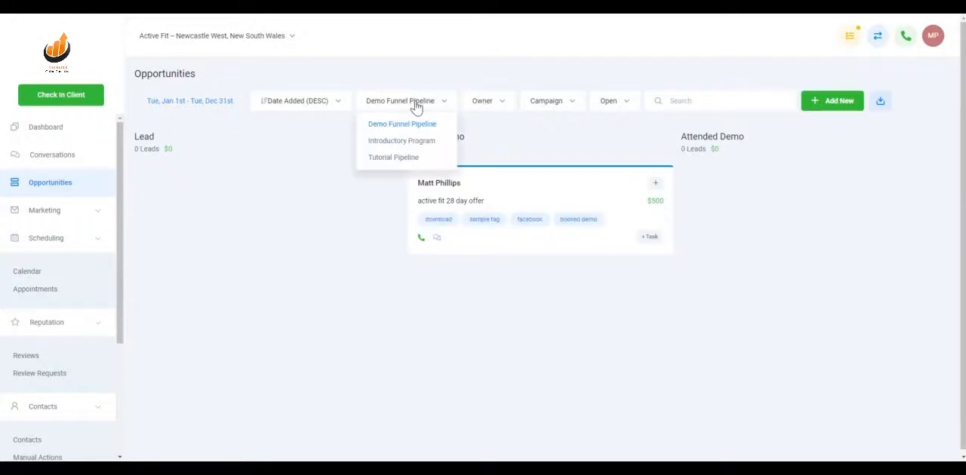
click(402, 145)
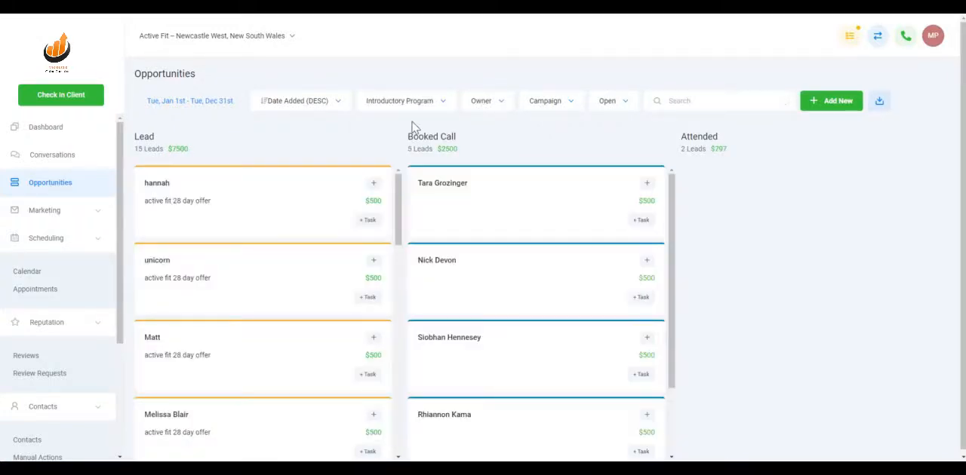
Filter the opportunities by the listed staff member as owner, and reset the owner filter to All.
click(486, 102)
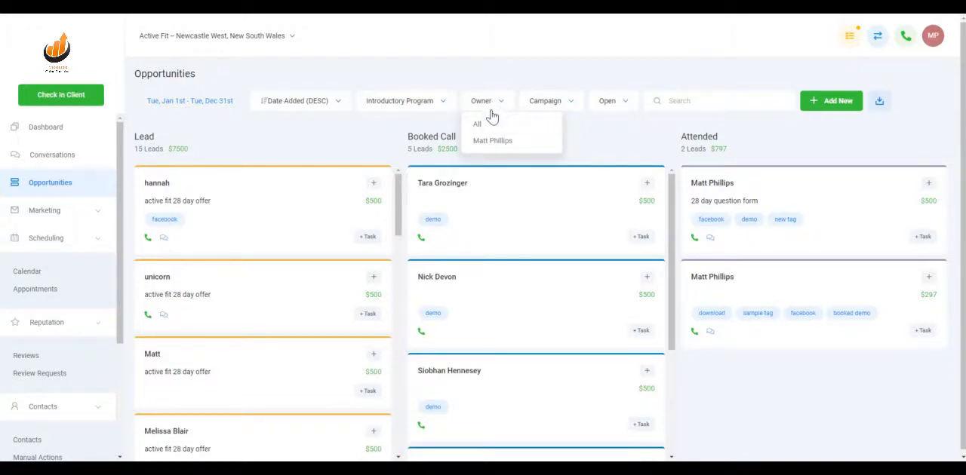
click(493, 141)
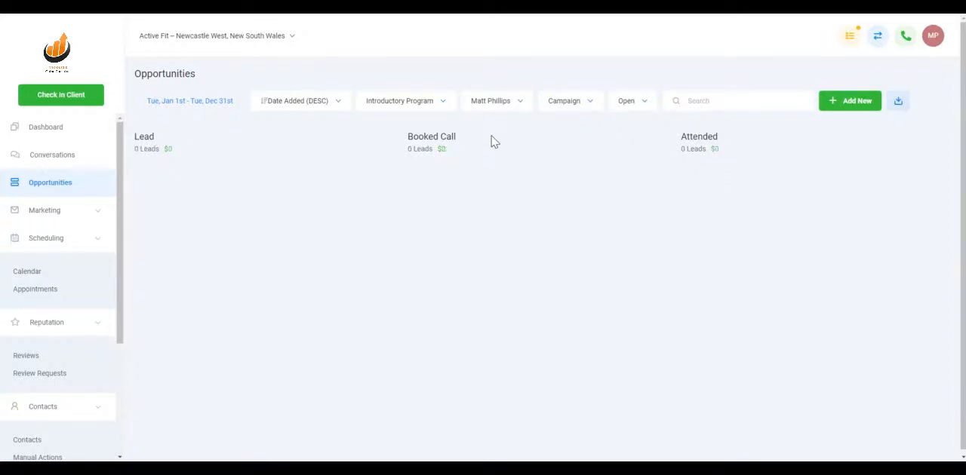
click(492, 106)
click(494, 130)
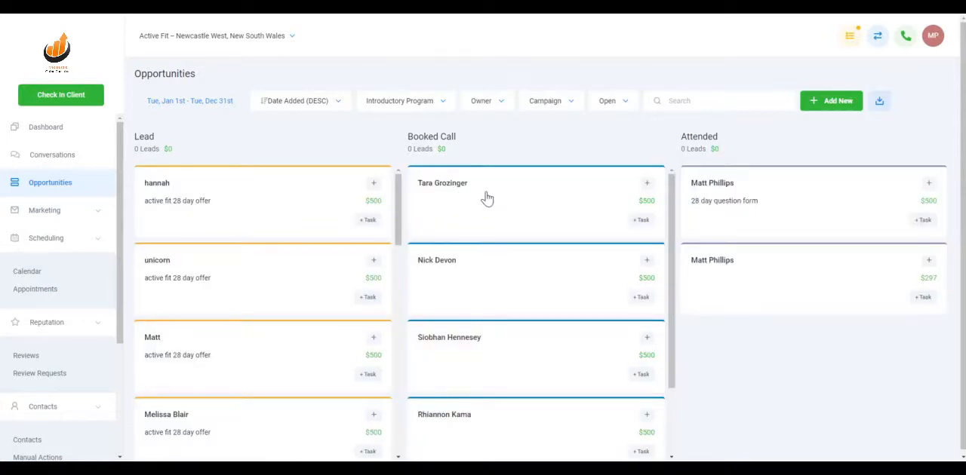
Assign the listed staff member as owner of the first Booked Call opportunity and save the update.
click(524, 202)
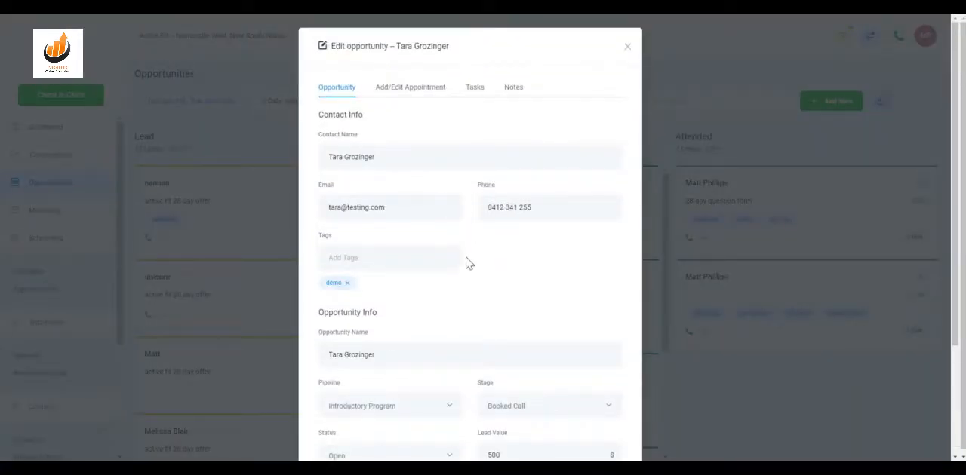
scroll(466, 263, down, 2)
click(440, 356)
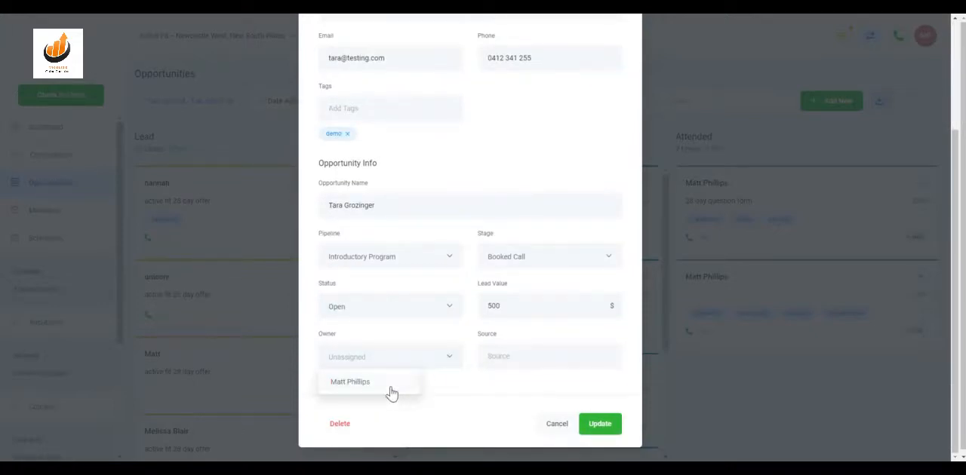
click(370, 382)
click(601, 425)
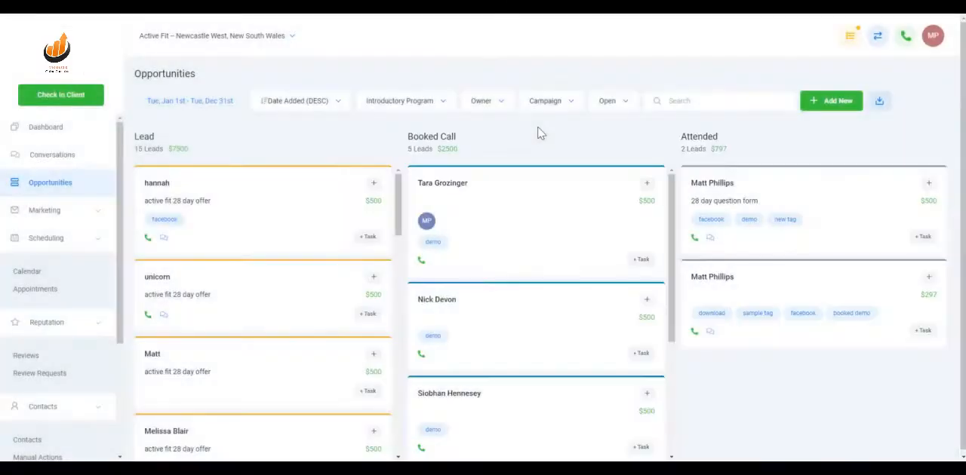
Show only the opportunities owned by the assigned staff member, and restore the view to all owners.
click(500, 101)
click(498, 142)
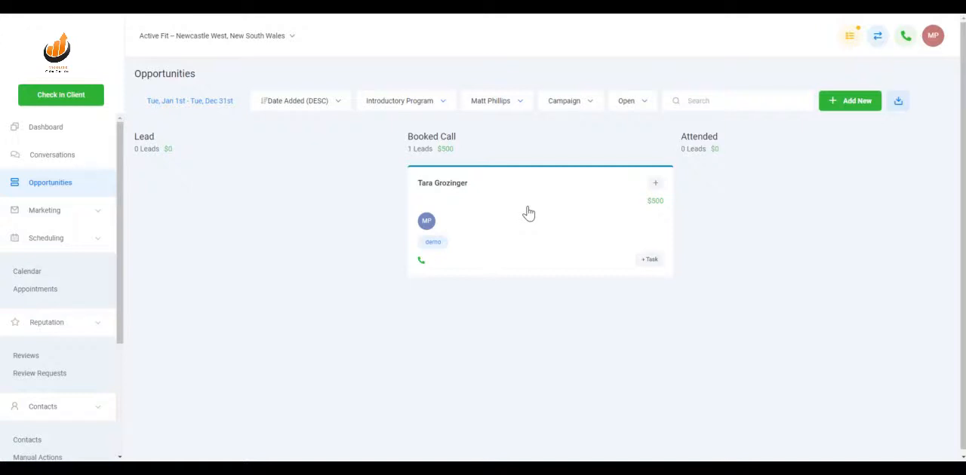
click(491, 109)
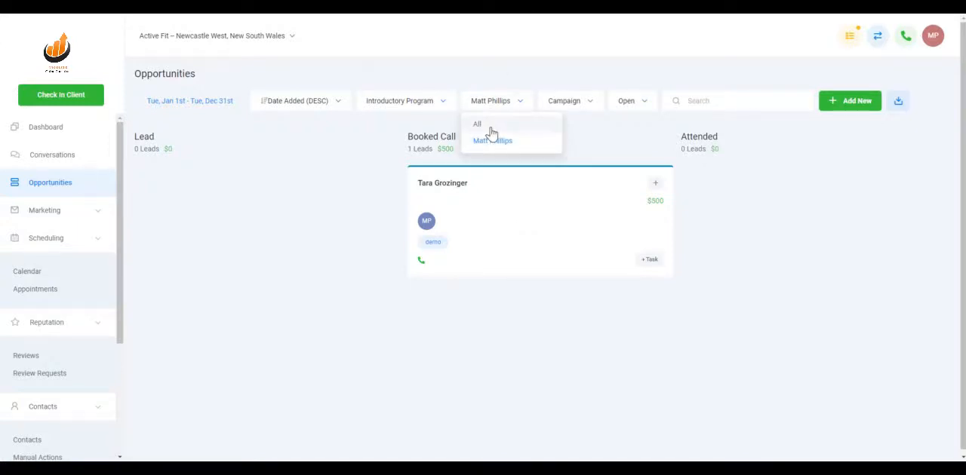
click(490, 126)
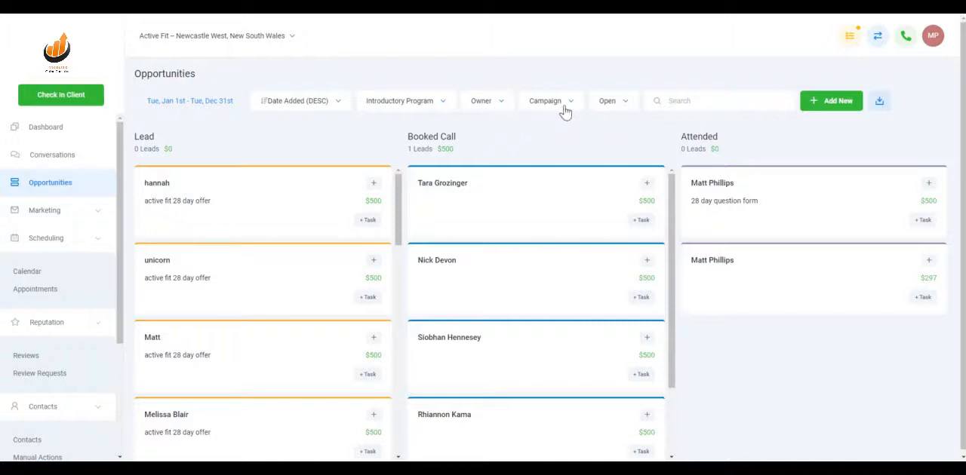
Examine the options offered by the campaign and status filters, leaving both filters as they are.
click(565, 110)
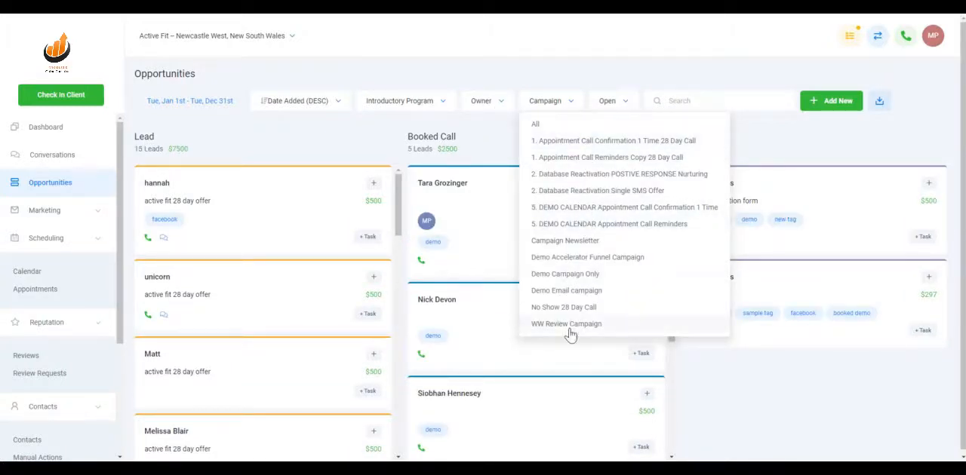
click(569, 111)
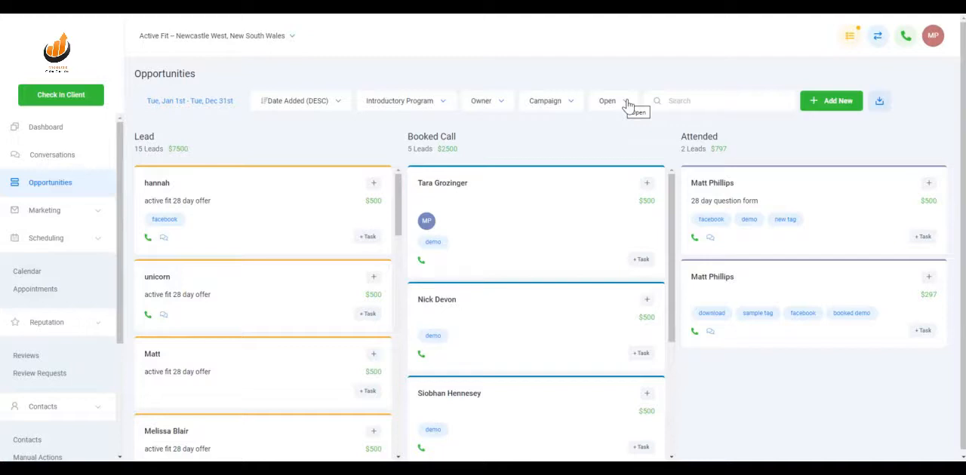
click(626, 103)
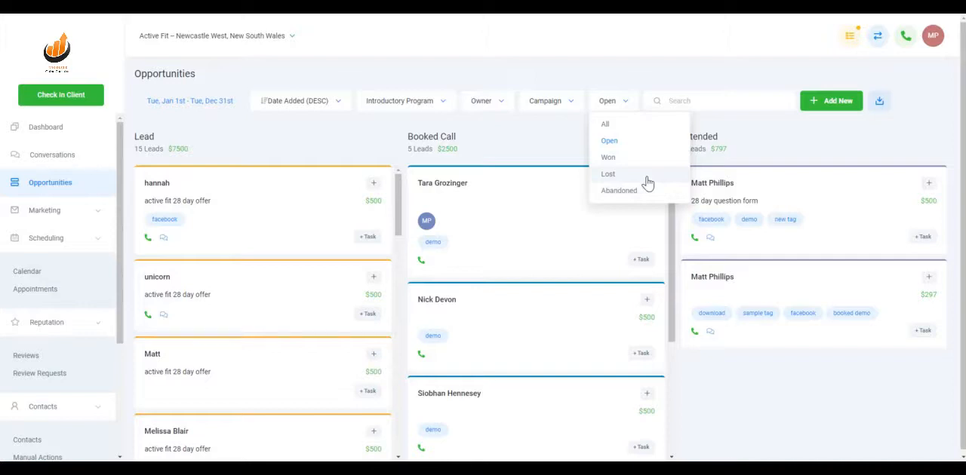
click(557, 155)
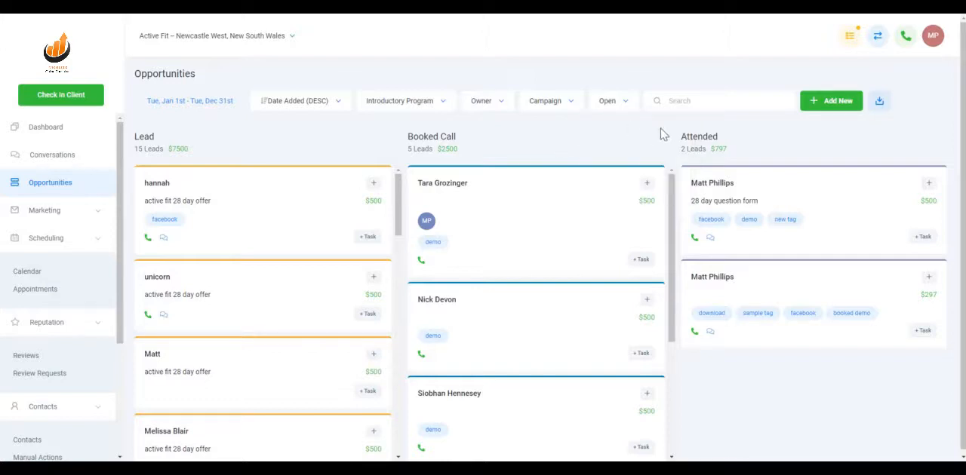
Search the opportunities by a contact's first name, and clear the search.
click(707, 103)
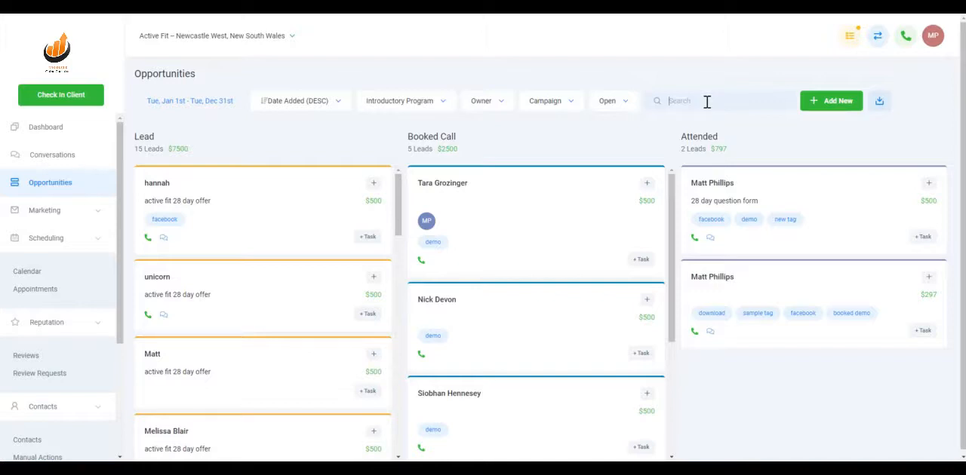
text(tara)
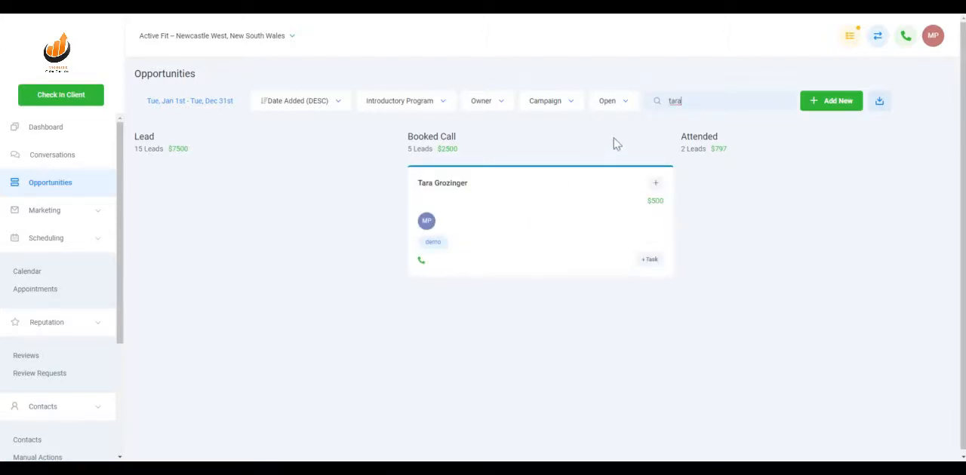
drag(698, 103, 620, 107)
key(BackSpace)
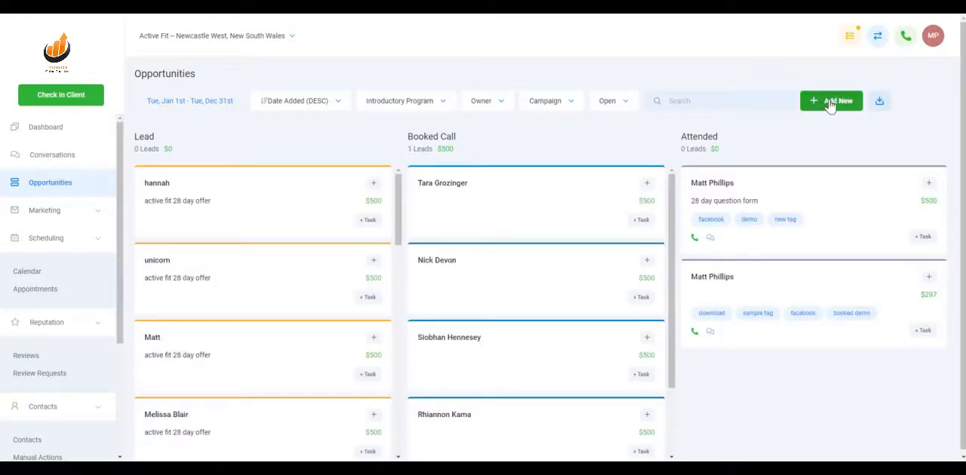
Start a new opportunity, fill it in from a suggested existing contact, and discard it without saving.
click(830, 104)
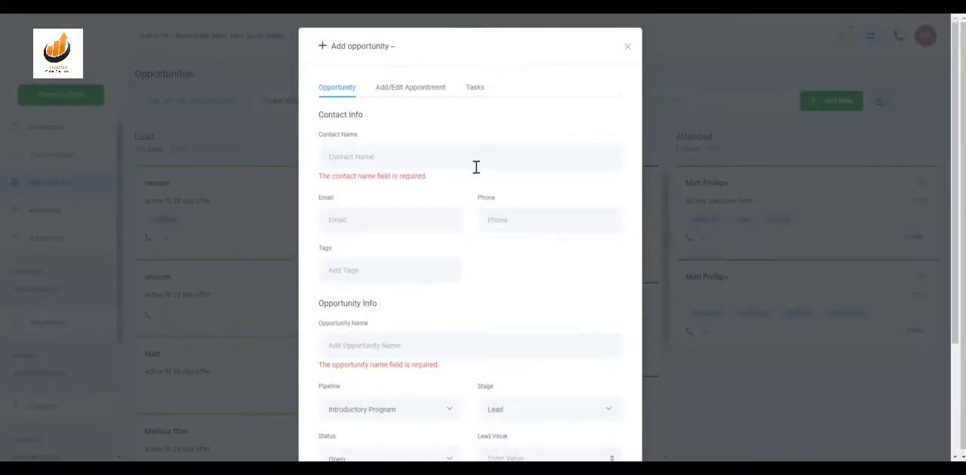
scroll(466, 230, down, 3)
scroll(483, 188, up, 3)
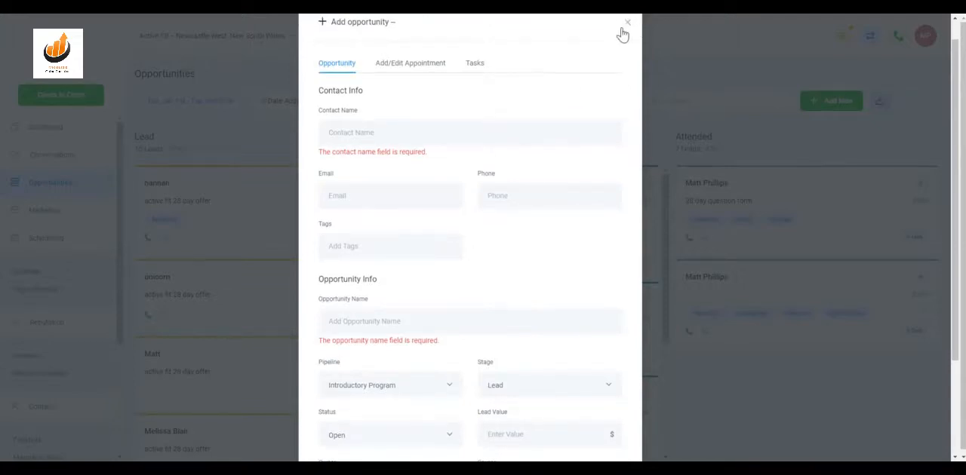
click(415, 135)
text(matt)
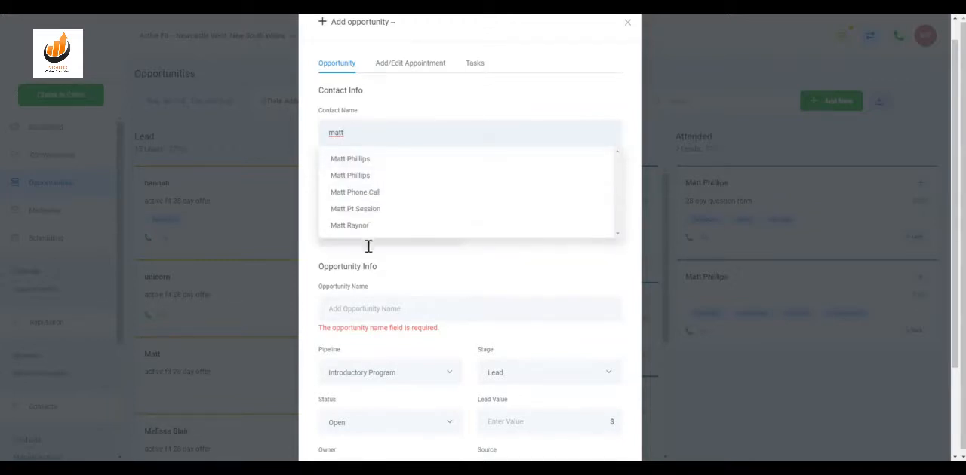
click(366, 227)
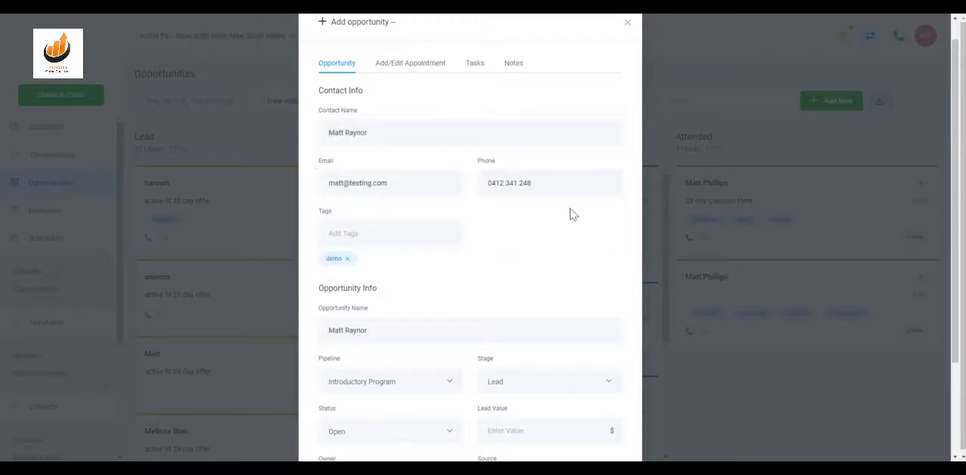
scroll(581, 135, up, 1)
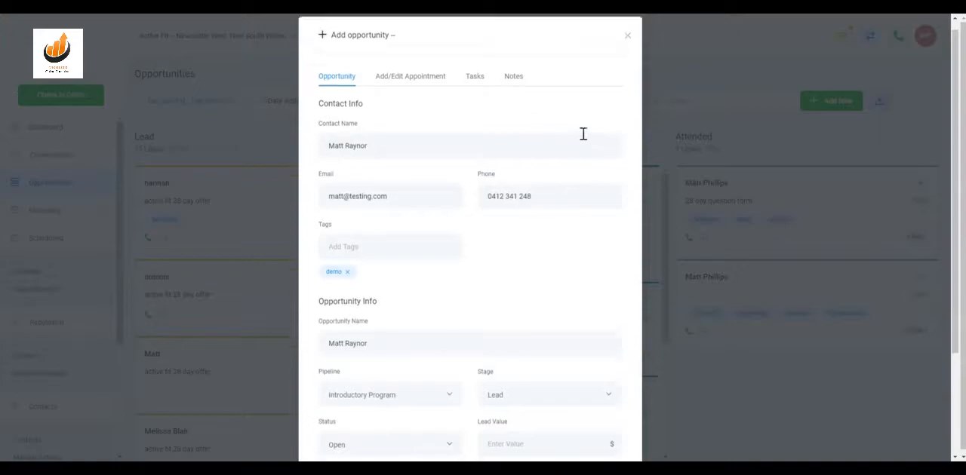
click(625, 48)
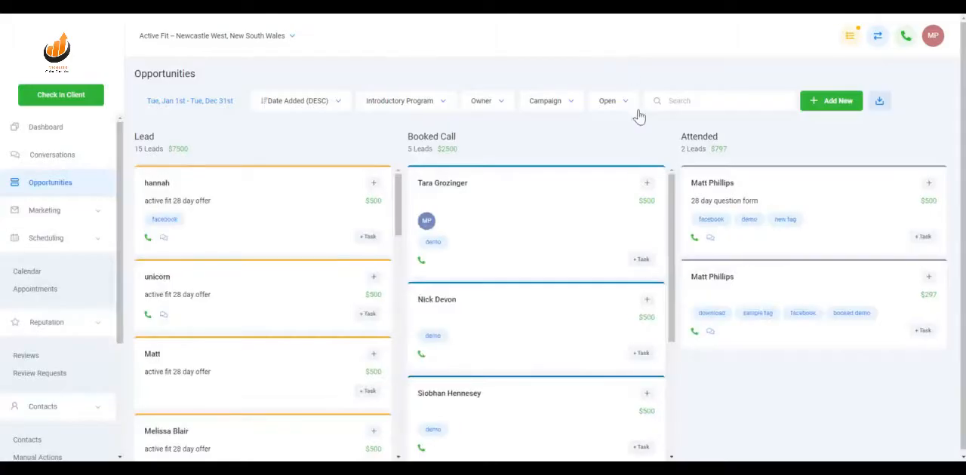
Move the first Lead opportunity to the Booked Call stage, and return it to the Lead stage.
click(883, 109)
drag(291, 210, 266, 210)
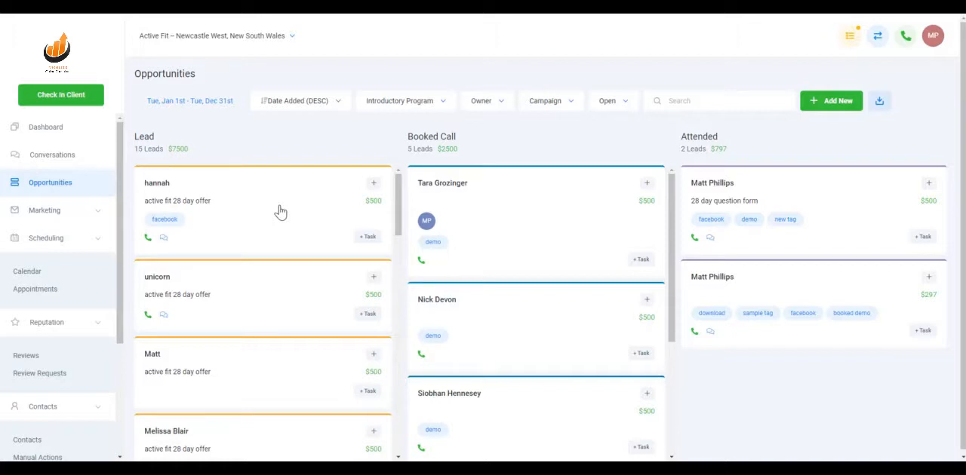
drag(275, 211, 532, 210)
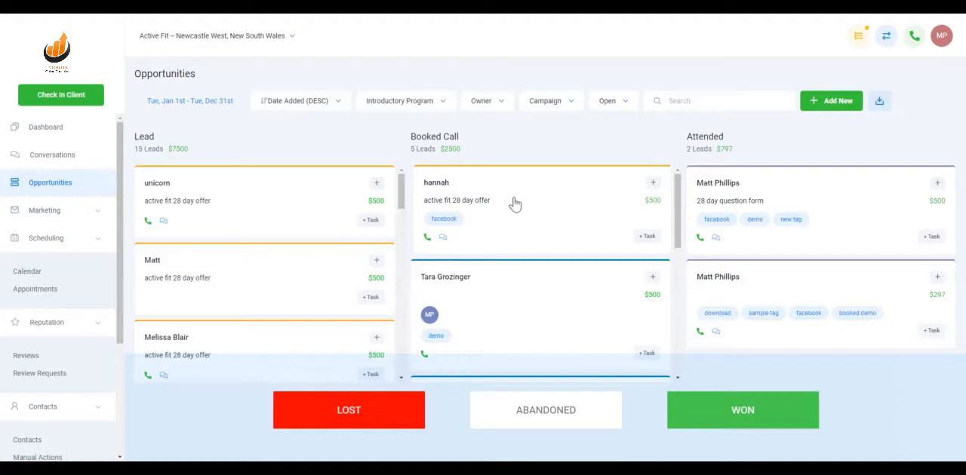
mouse_move(513, 205)
mouse_down()
mouse_move(280, 194)
mouse_move(248, 206)
mouse_move(523, 207)
mouse_up()
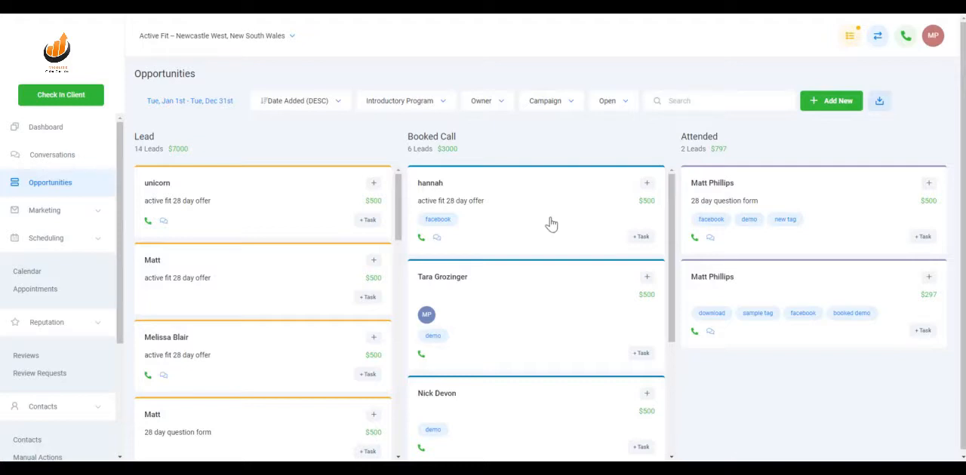
drag(553, 207, 313, 209)
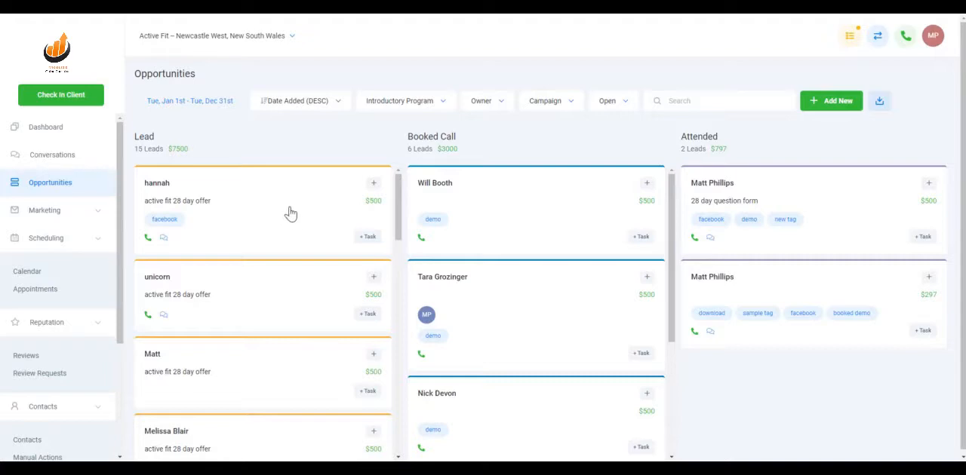
Open the first Lead opportunity for editing, look up tags matching "new", and clear the tag entry.
click(290, 213)
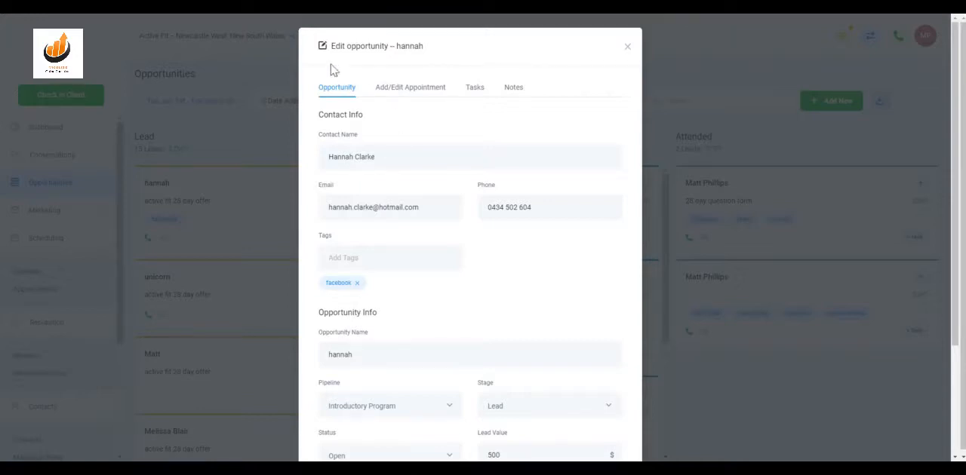
scroll(394, 218, down, 1)
scroll(395, 218, down, 1)
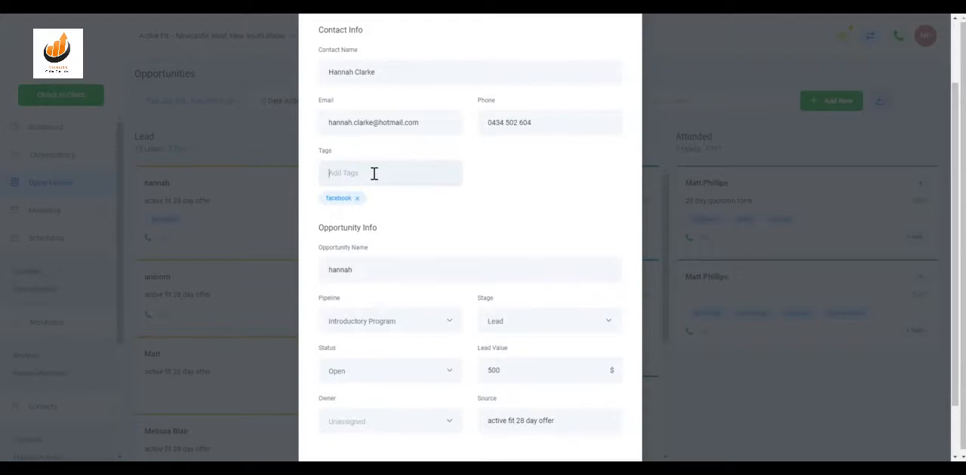
text(new)
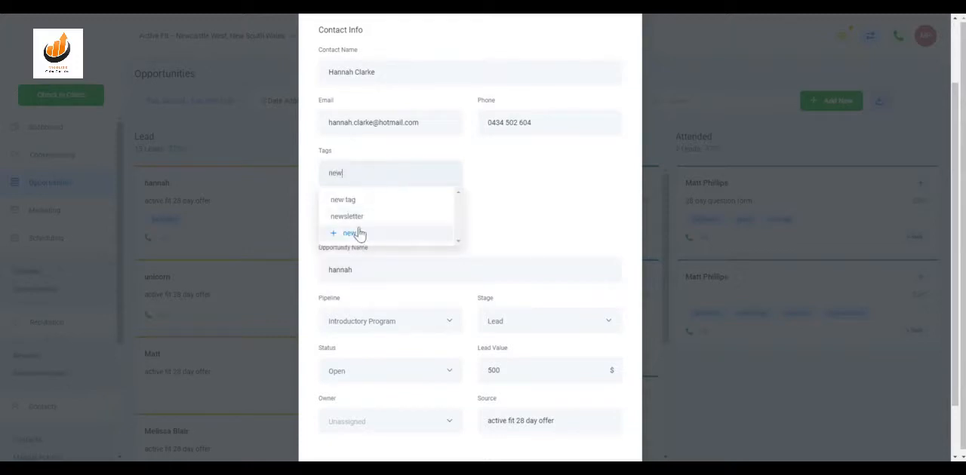
key(BackSpace)
key(BackSpace)
click(535, 160)
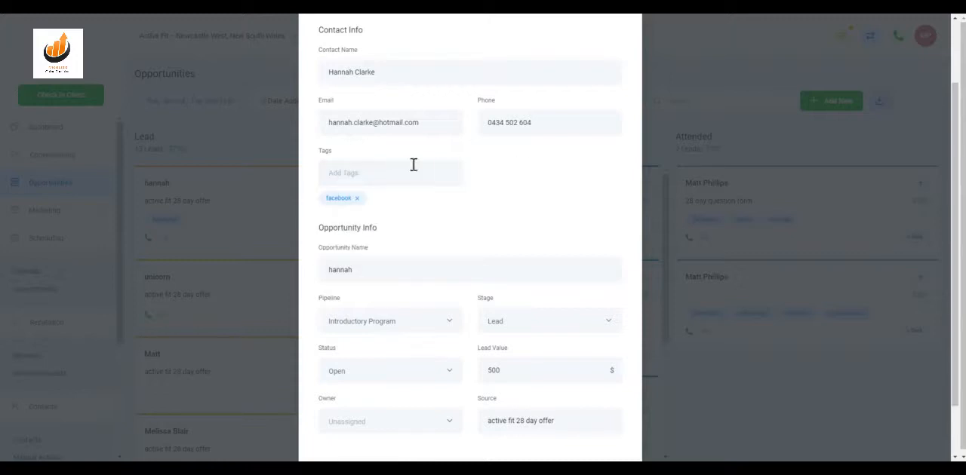
Review the opportunity's remaining details and the calendar choices for adding an appointment.
scroll(379, 250, down, 2)
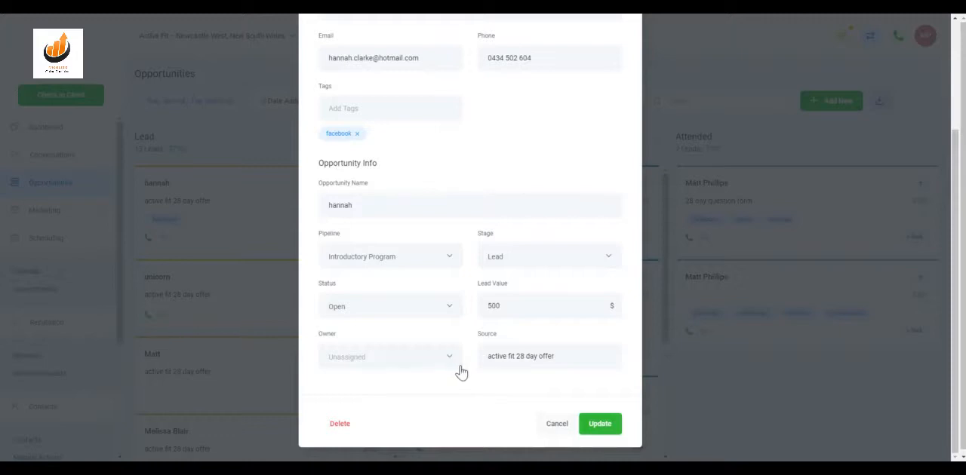
scroll(463, 350, up, 3)
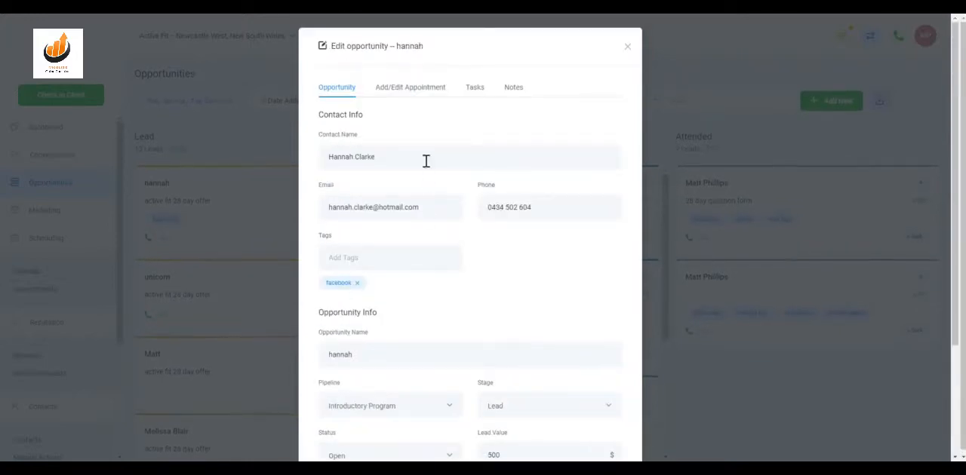
click(420, 90)
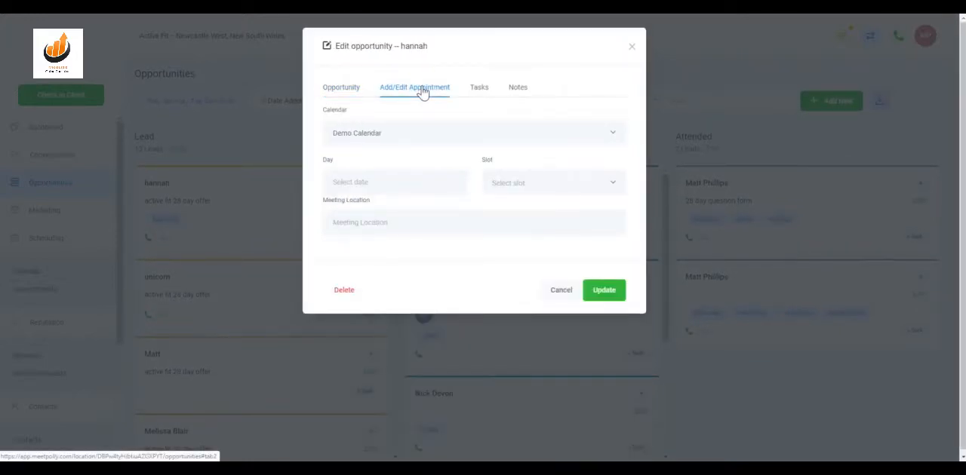
click(406, 138)
click(407, 137)
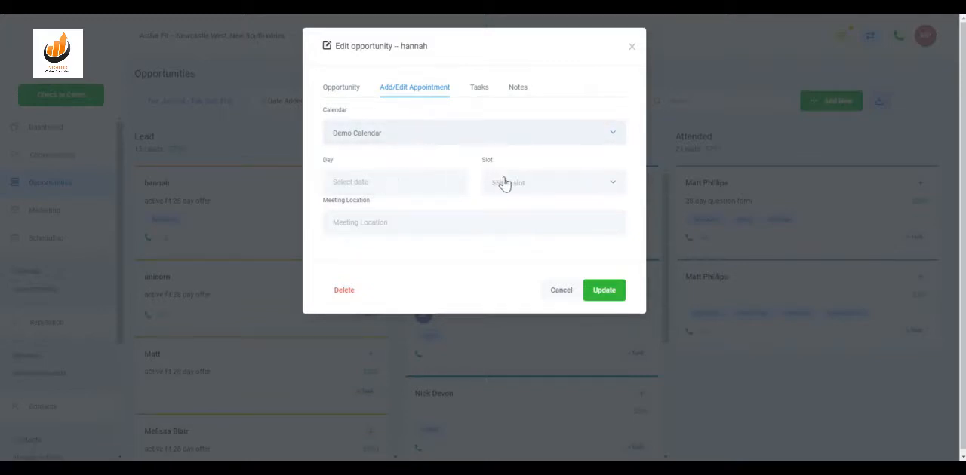
Enter a task titled "Phone Call" with the description "Please follow up recent proposal" for the opportunity.
click(476, 90)
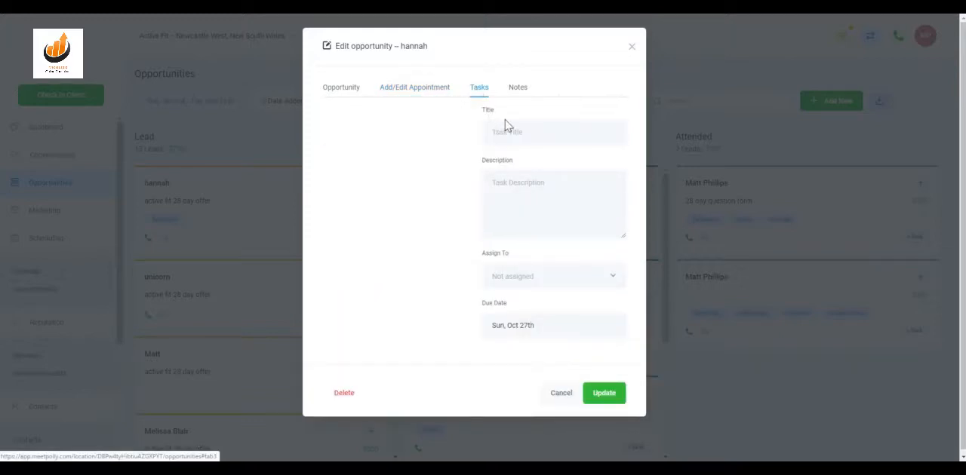
drag(554, 116, 546, 127)
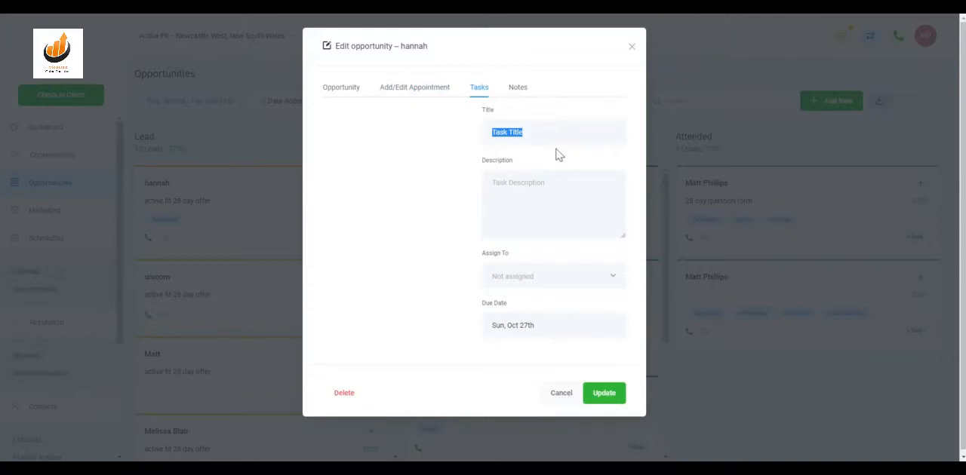
click(561, 133)
text(T)
key(BackSpace)
text(Phone Call)
click(583, 185)
text(Please follow up recent proposal)
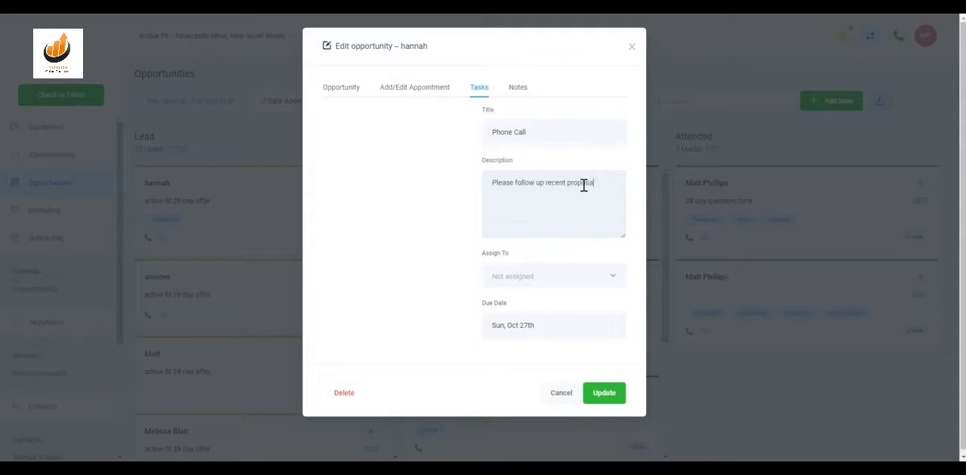
Assign the task to the listed staff member, set its due date to Tue, Nov 5th, and save the update.
click(535, 278)
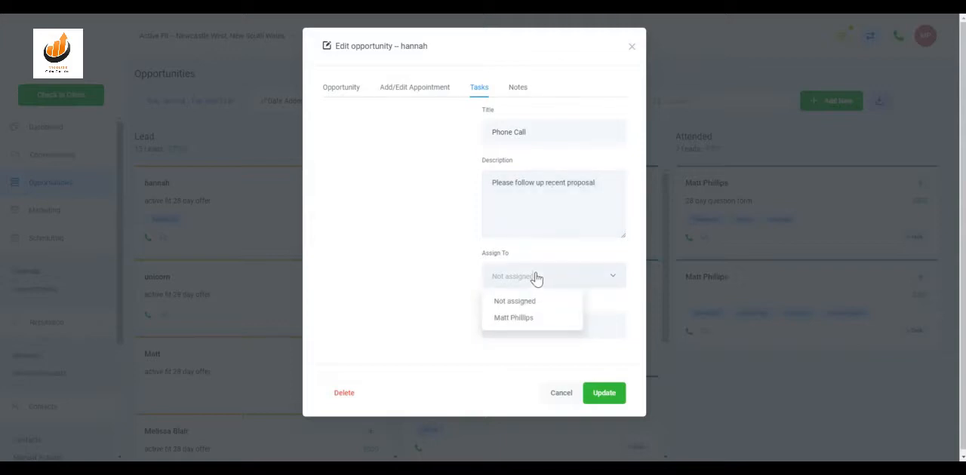
click(519, 318)
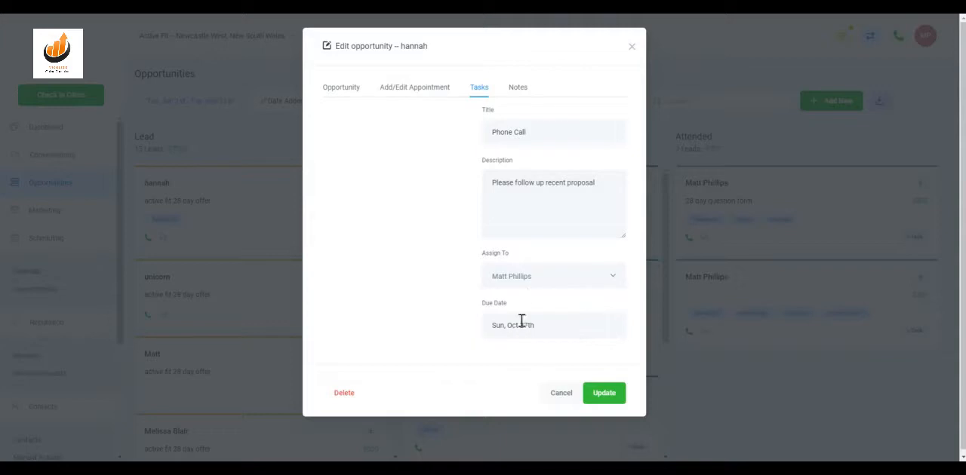
click(531, 328)
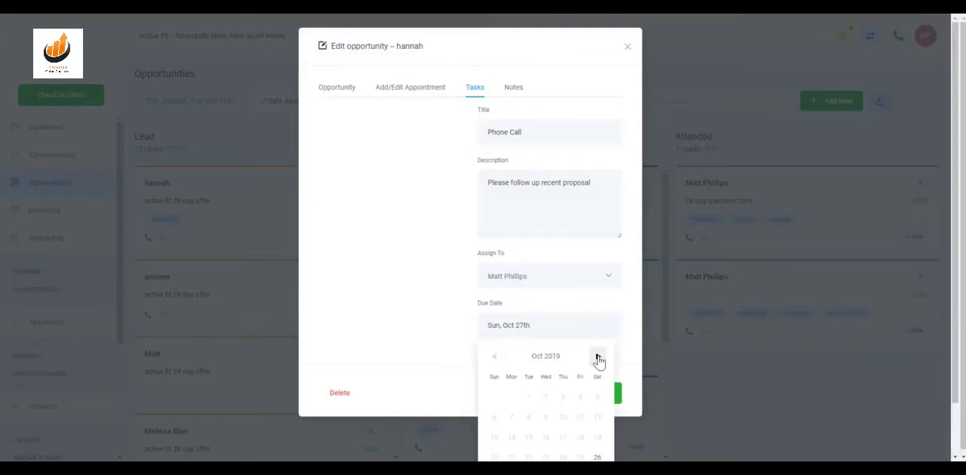
click(597, 357)
scroll(562, 377, down, 1)
click(530, 360)
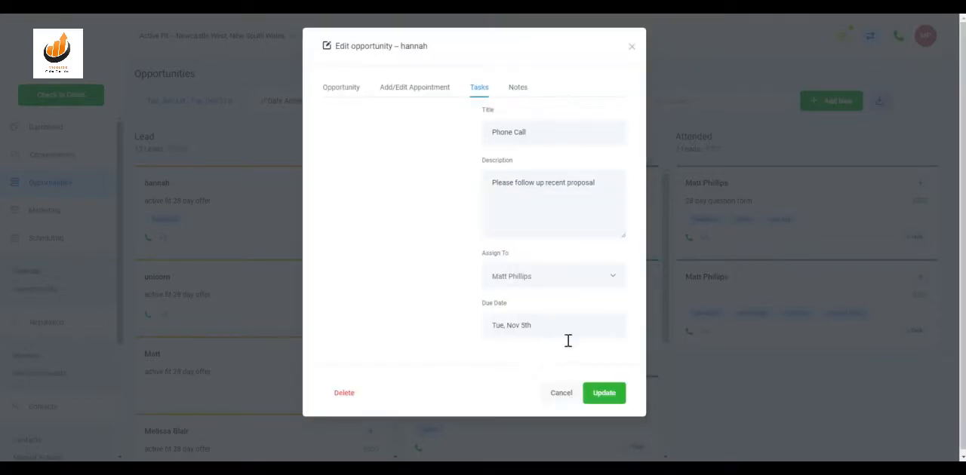
click(608, 395)
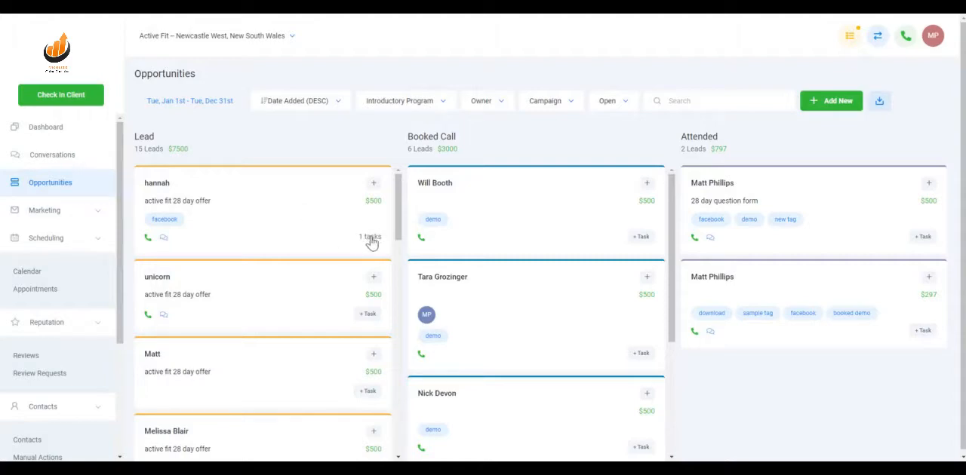
Add a note to the first Lead opportunity saying the contact is talking to her spouse regarding the program, and update the opportunity.
click(310, 208)
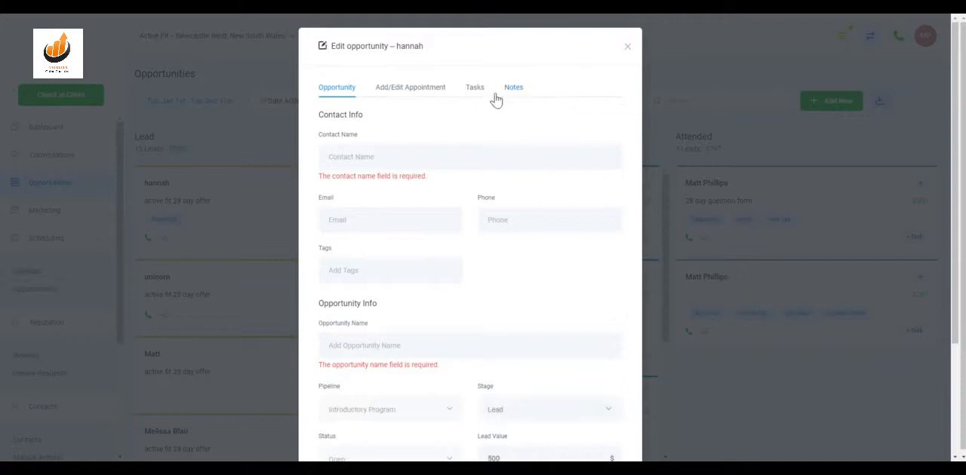
click(510, 90)
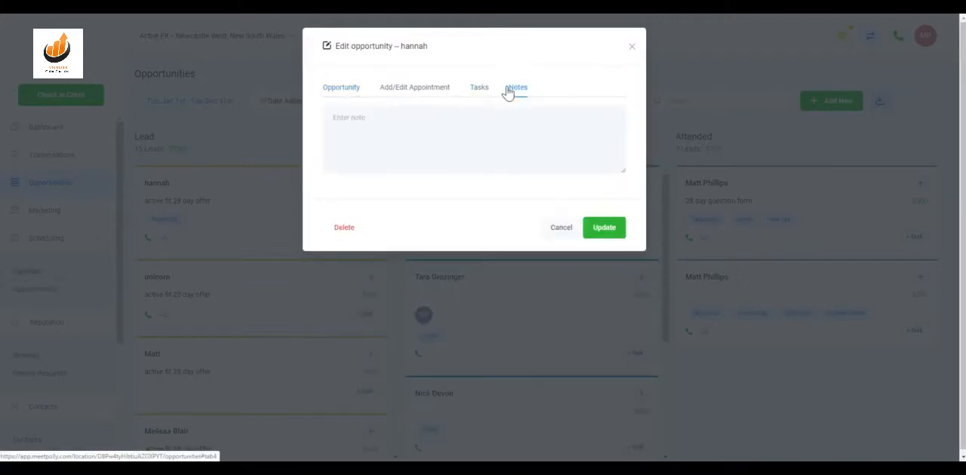
click(408, 135)
text(Hanna)
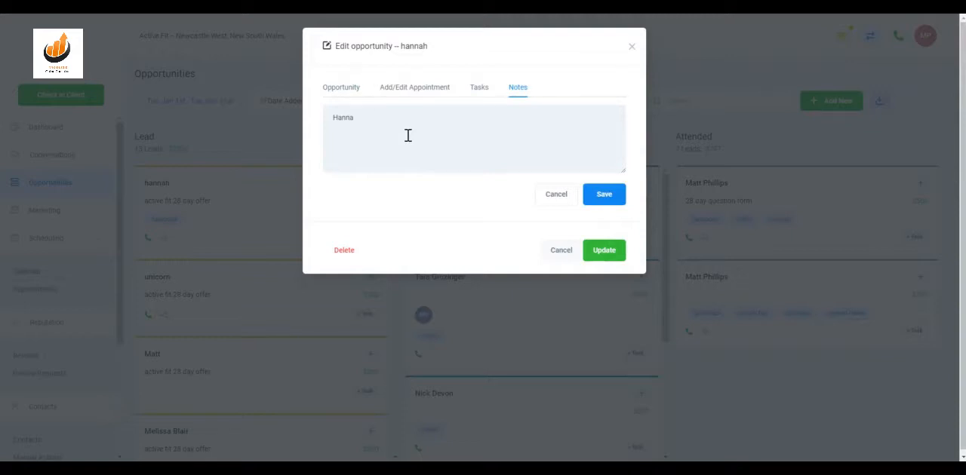
text( is talking to her spouse)
text(regarding the program)
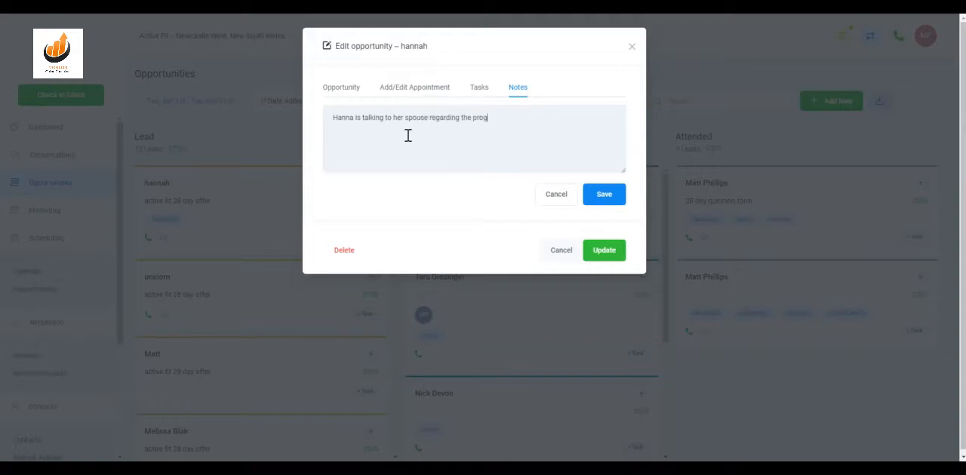
click(600, 199)
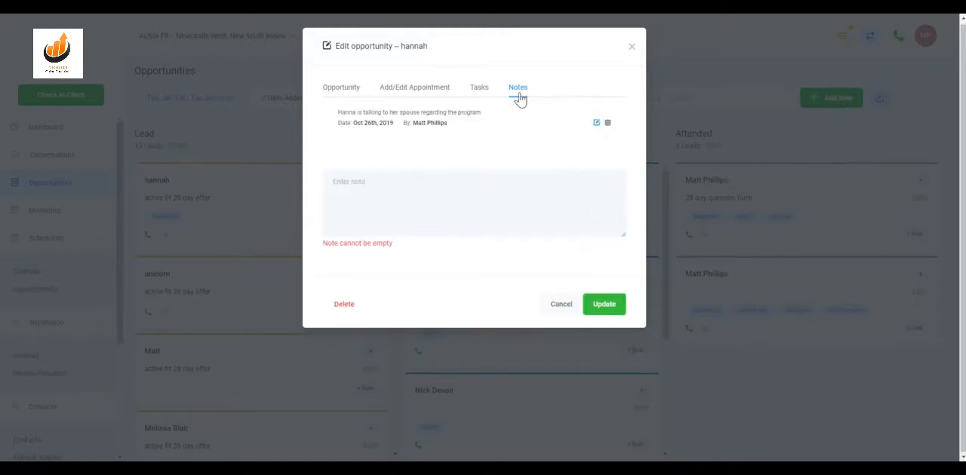
click(596, 306)
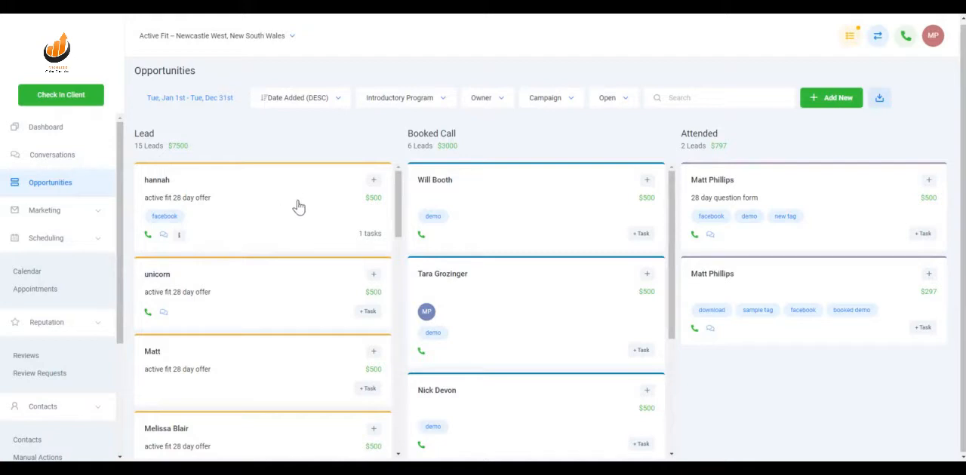
Add a second note, "This is a more recent note", to the same Lead opportunity and update it.
mouse_move(180, 240)
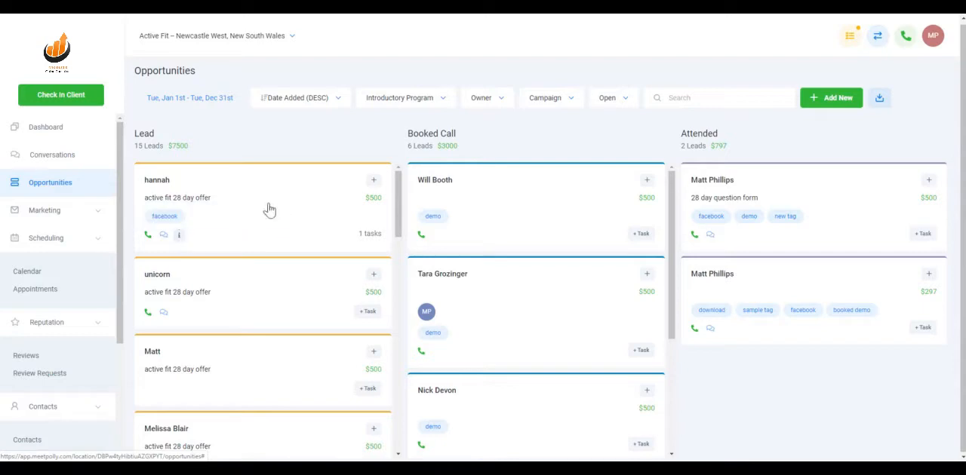
click(280, 204)
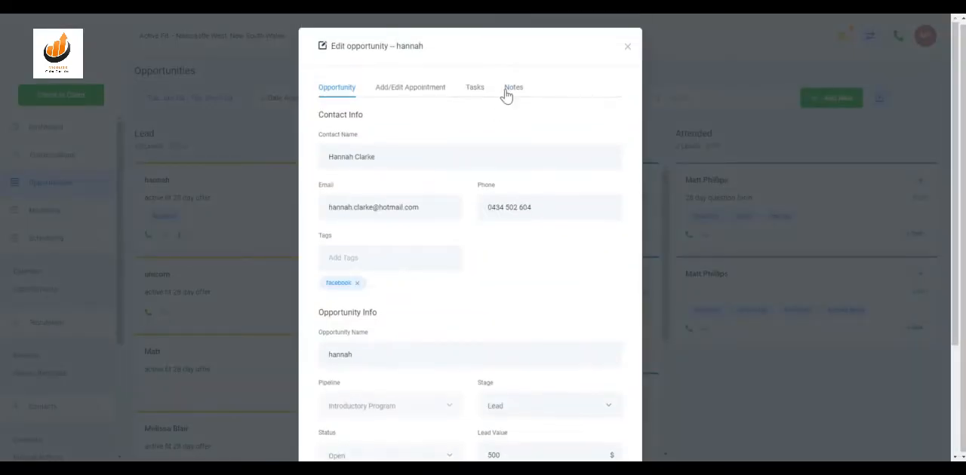
click(510, 90)
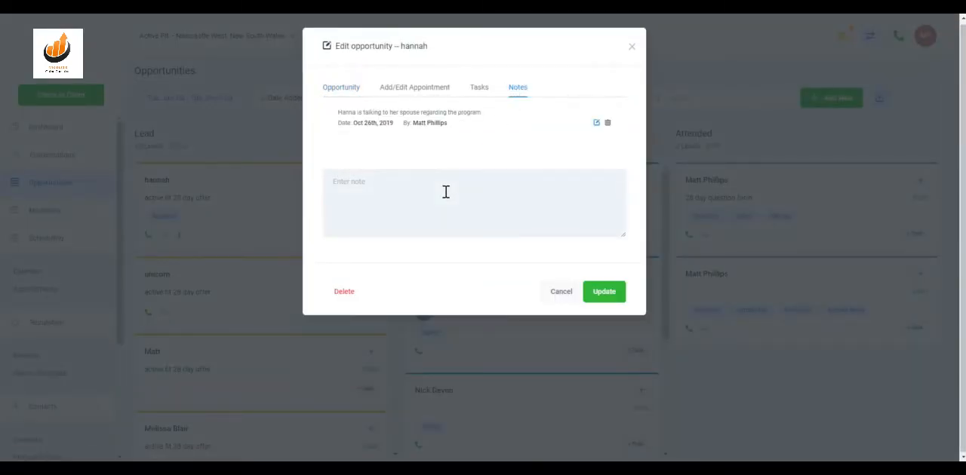
text(This is a more recent note)
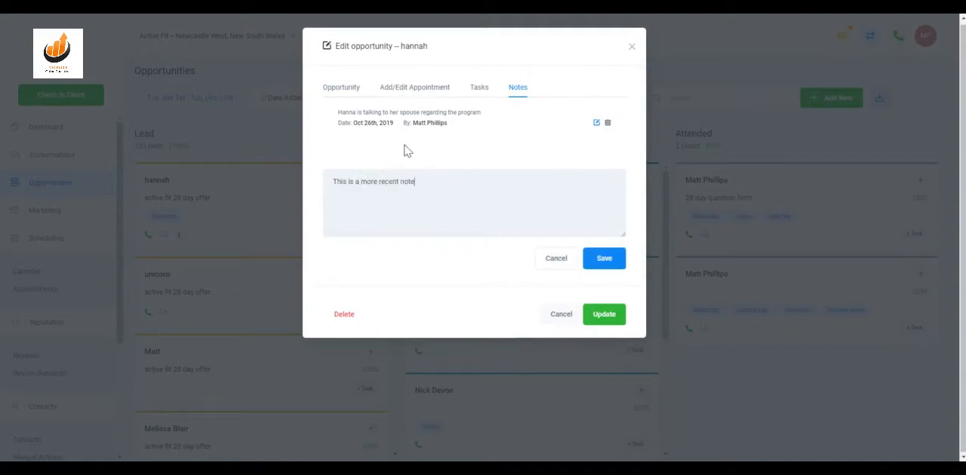
click(614, 260)
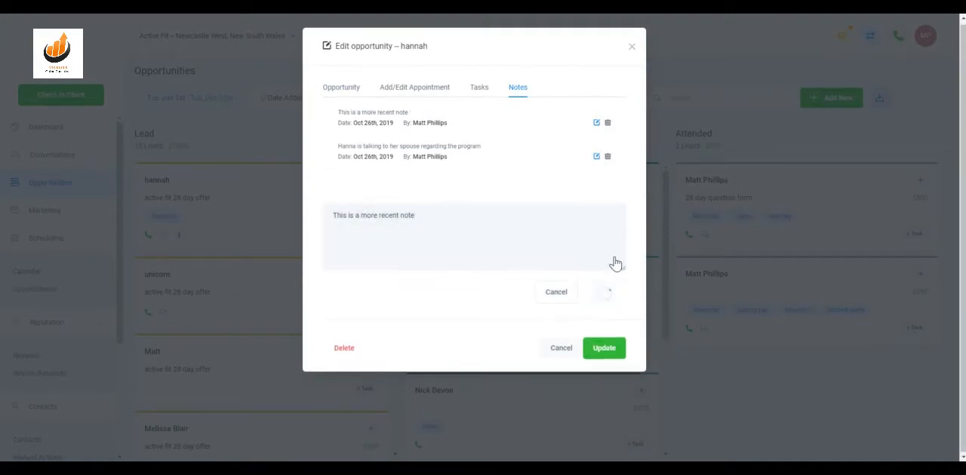
click(602, 338)
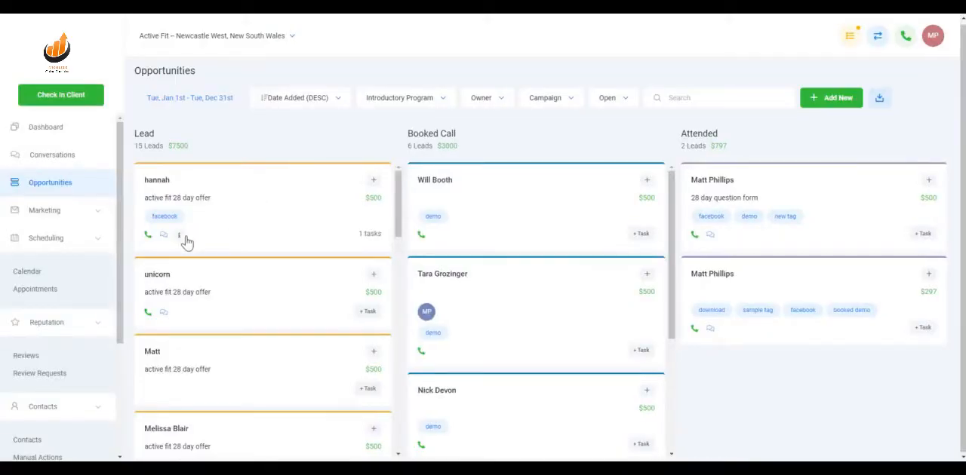
Preview the first Lead opportunity's notes from its card, review its task list, and close the opportunity.
mouse_move(181, 240)
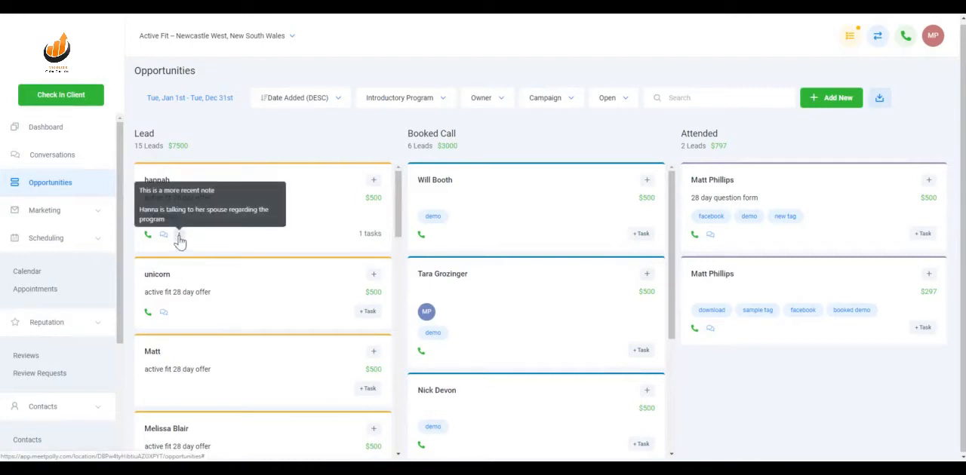
click(372, 239)
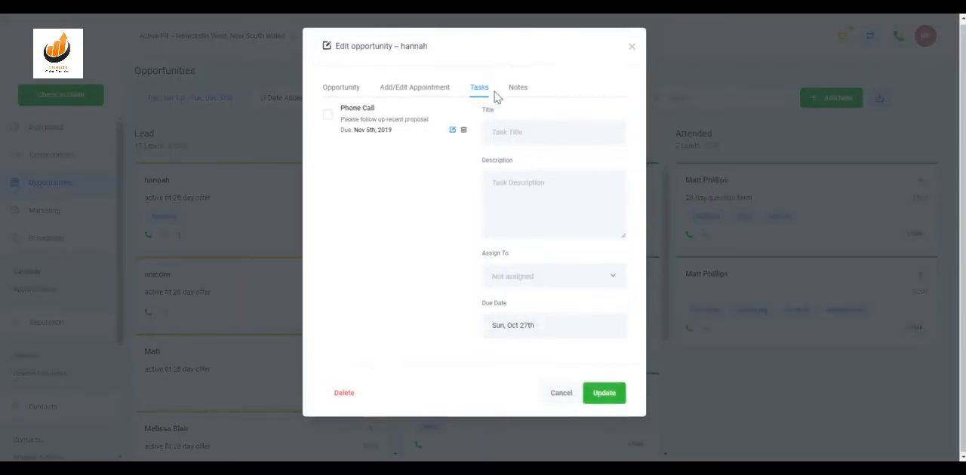
click(631, 46)
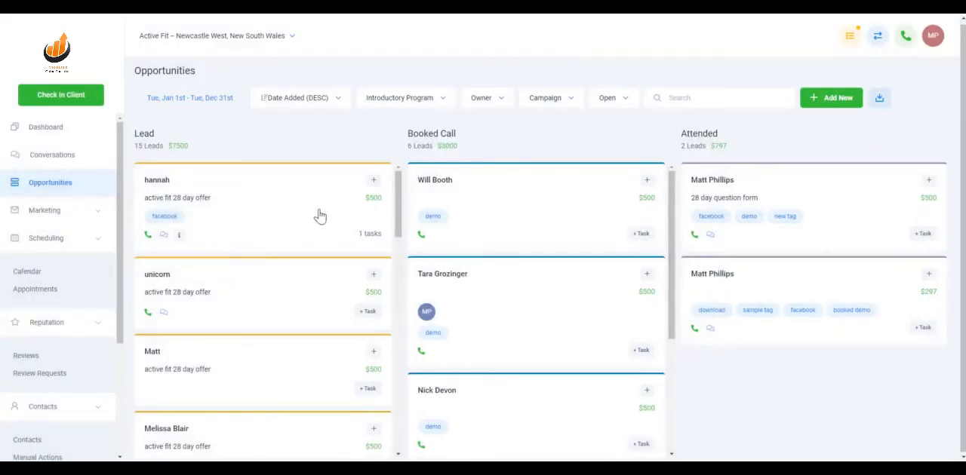
View the dashboard funnel for Demo Funnel Pipeline and Tutorial Pipeline, return it to Introductory Program, and review the dashboard.
click(45, 128)
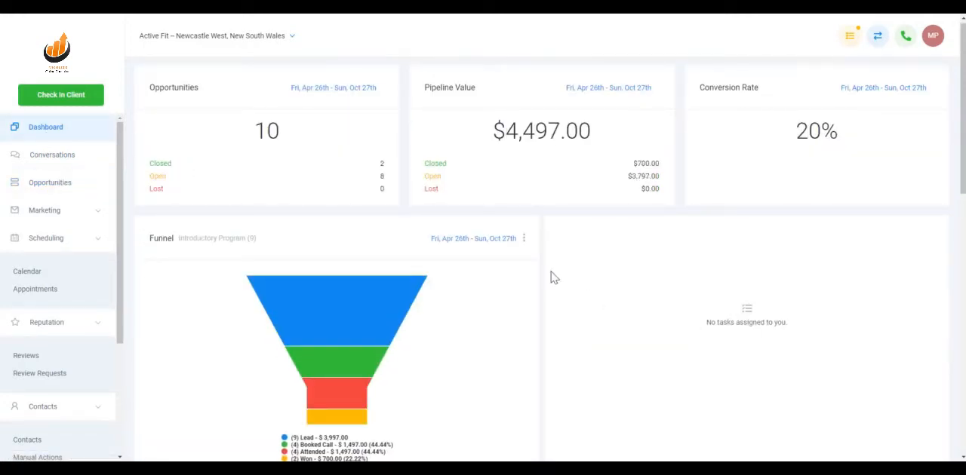
click(524, 240)
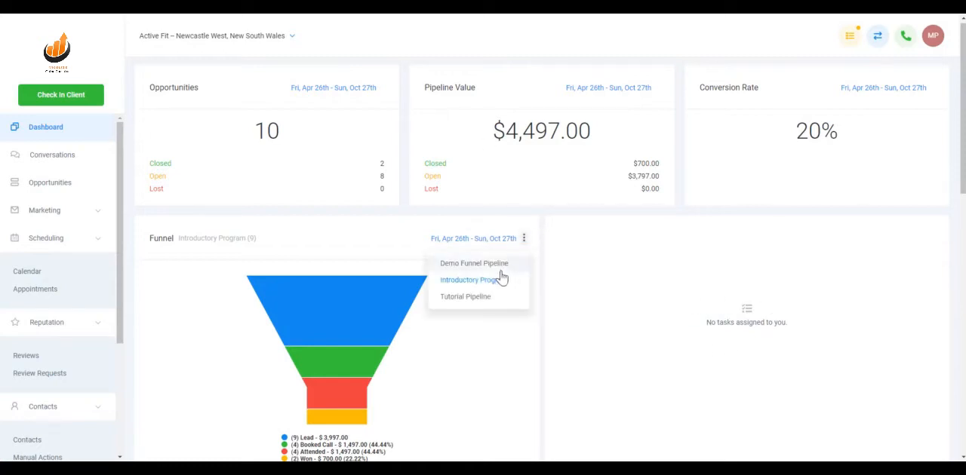
click(498, 263)
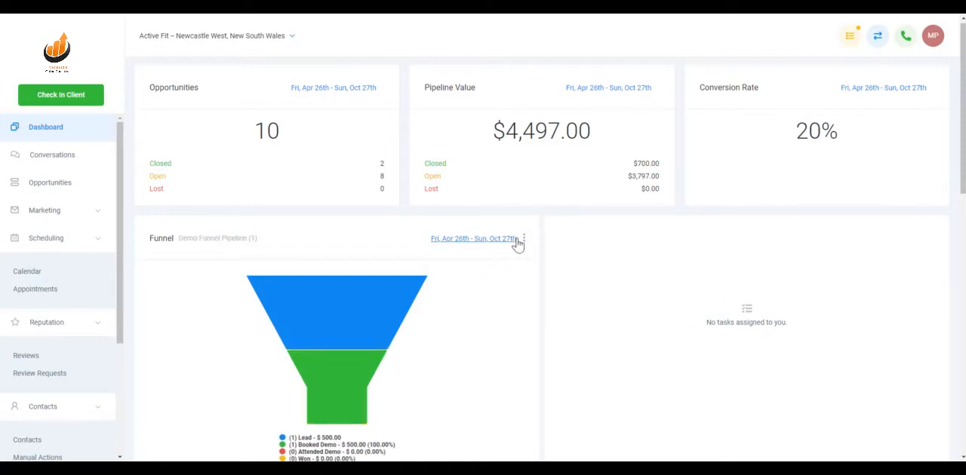
click(524, 238)
click(484, 299)
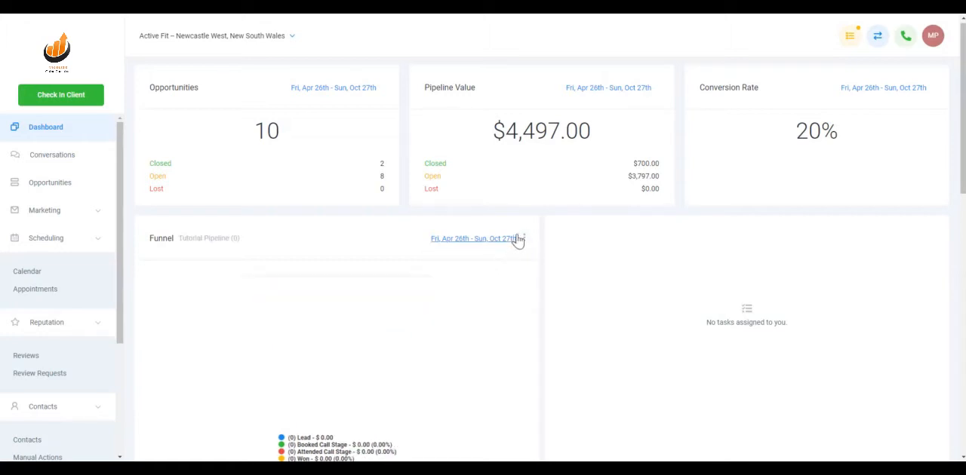
click(523, 238)
click(490, 283)
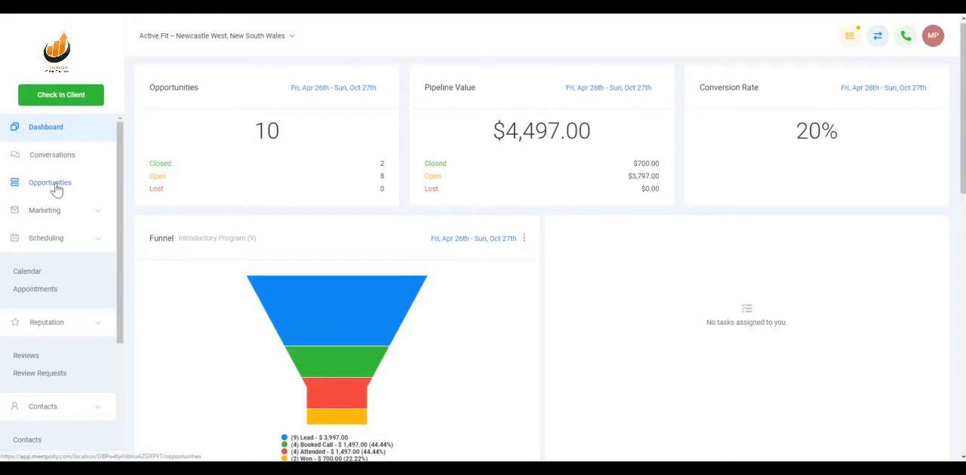
scroll(684, 280, down, 3)
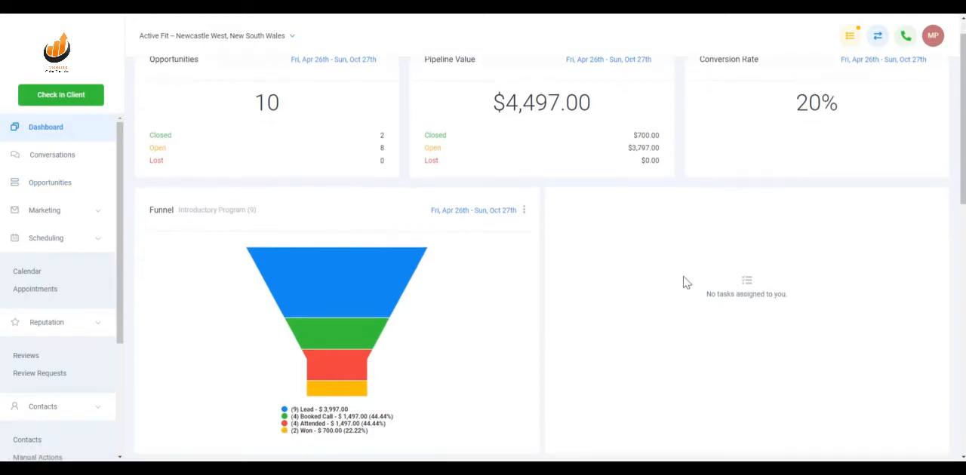
scroll(685, 280, up, 3)
Return to the opportunities board and examine the first Lead contact and the Lead stage's total value.
click(44, 185)
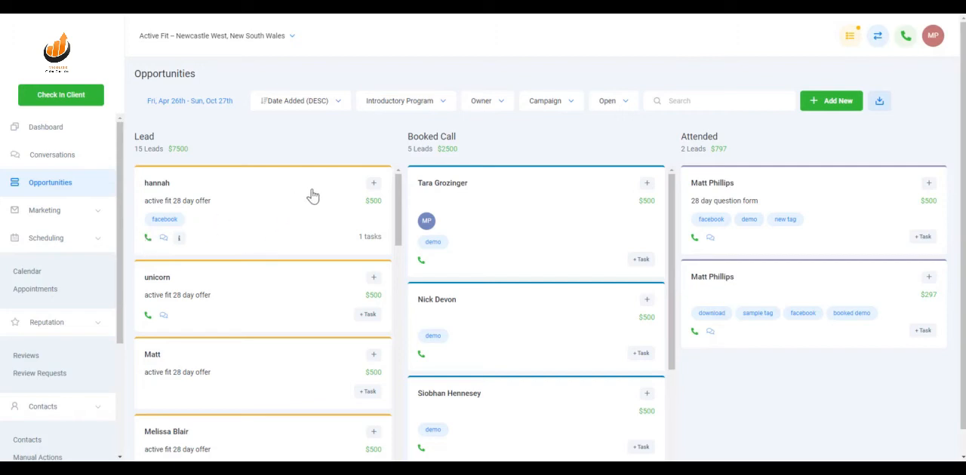
click(157, 184)
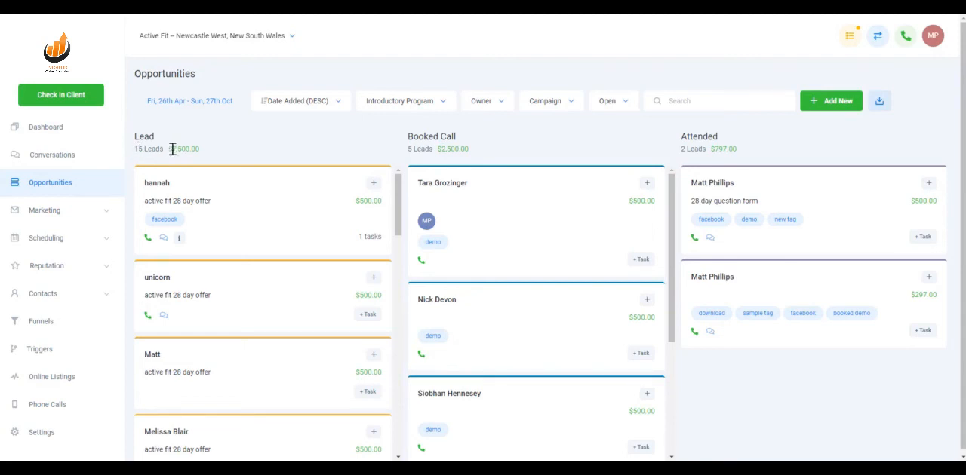
drag(169, 149, 201, 150)
click(223, 126)
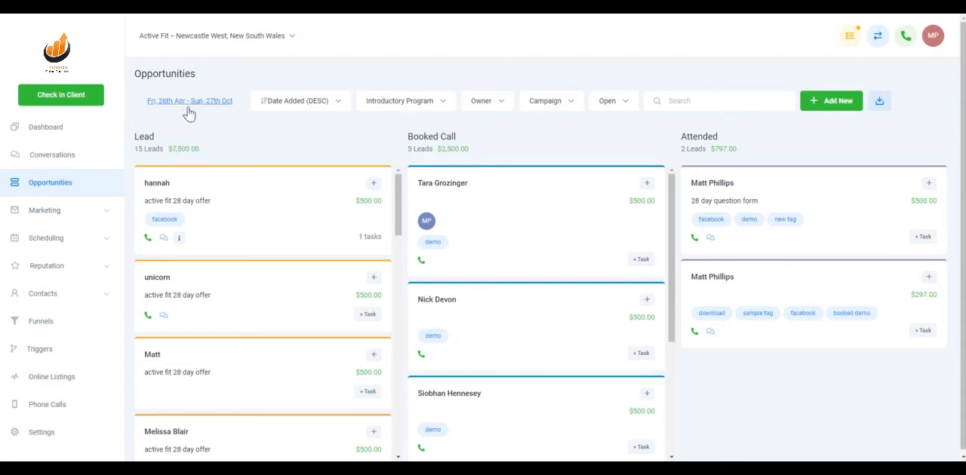